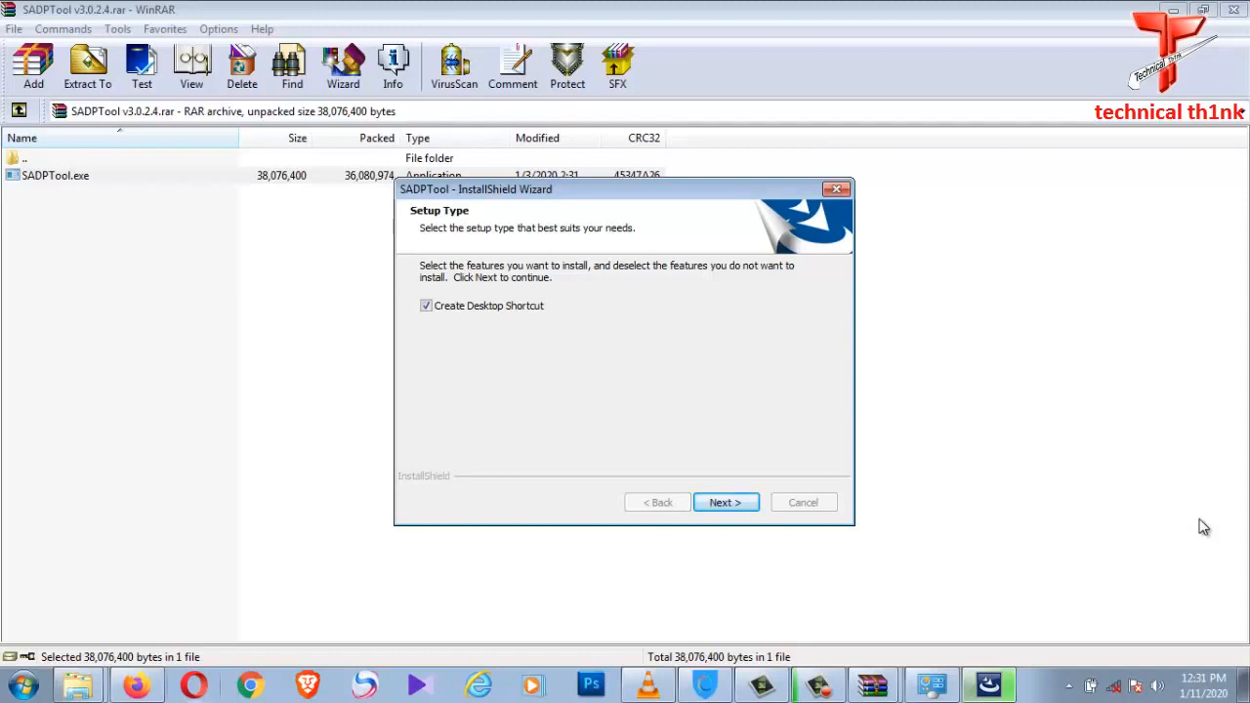
- Finish the SADPTool installation with a desktop shortcut, run the application, and enable automatic upgrade checking
click(743, 505)
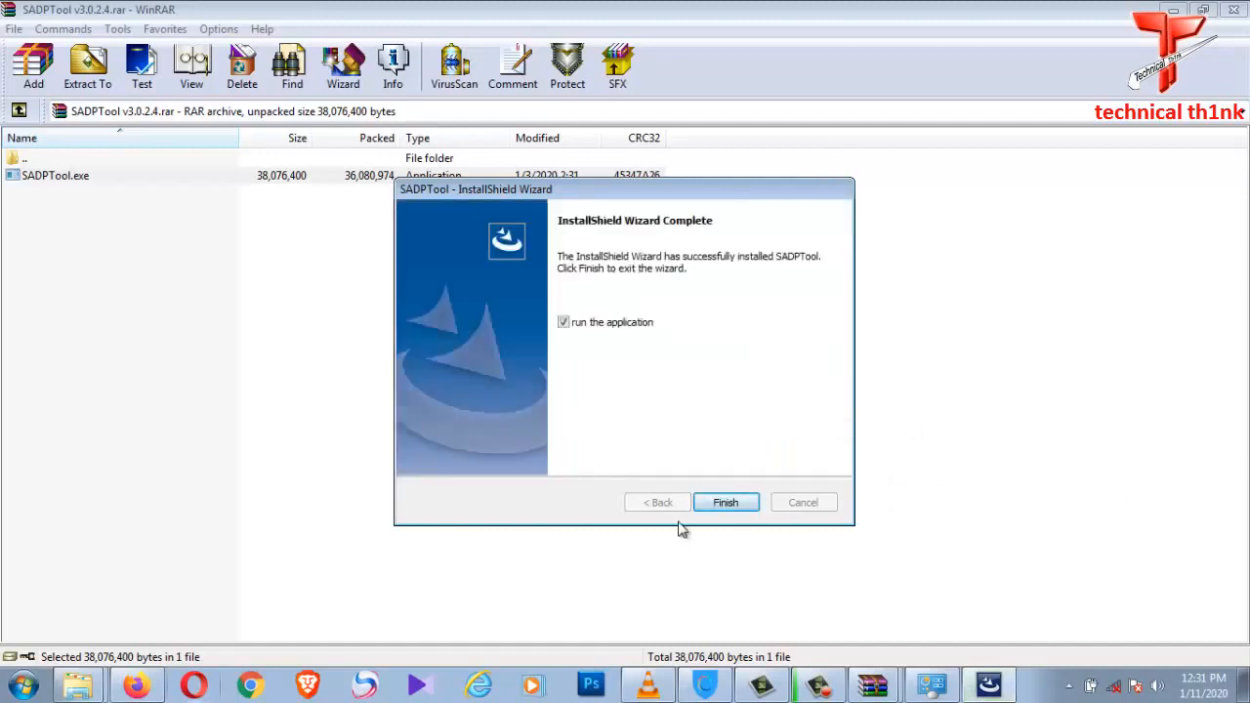
click(727, 503)
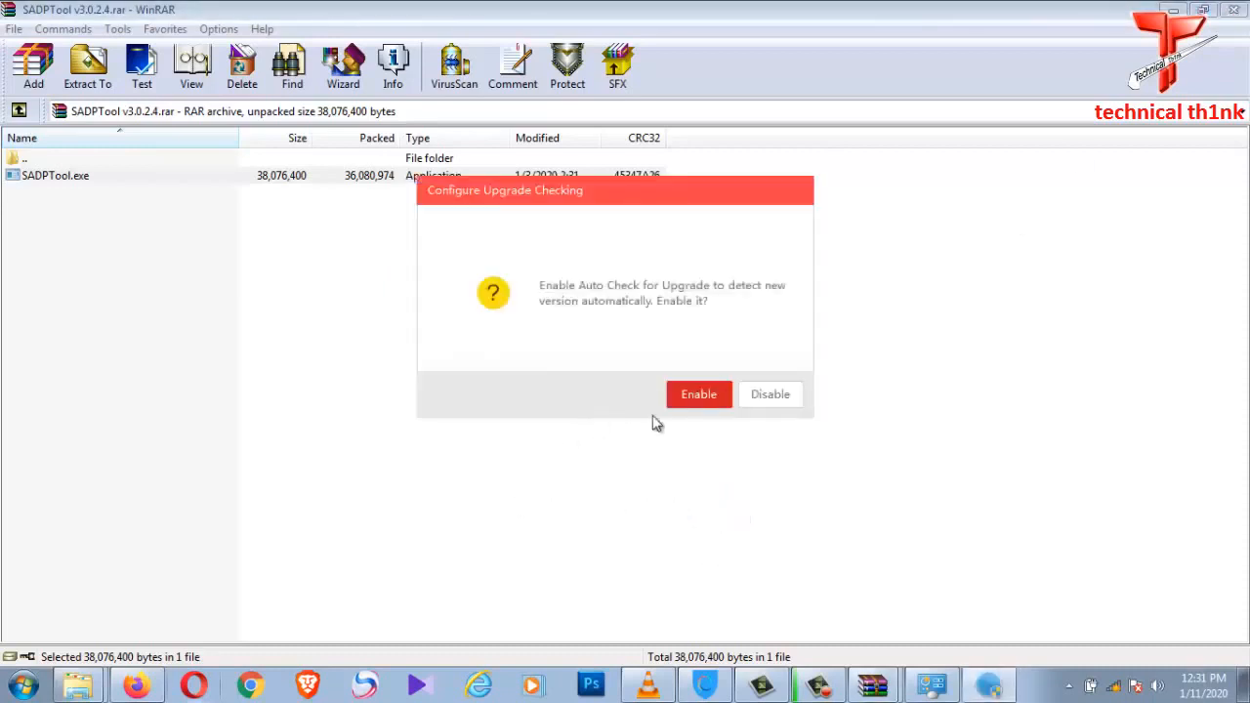
click(697, 395)
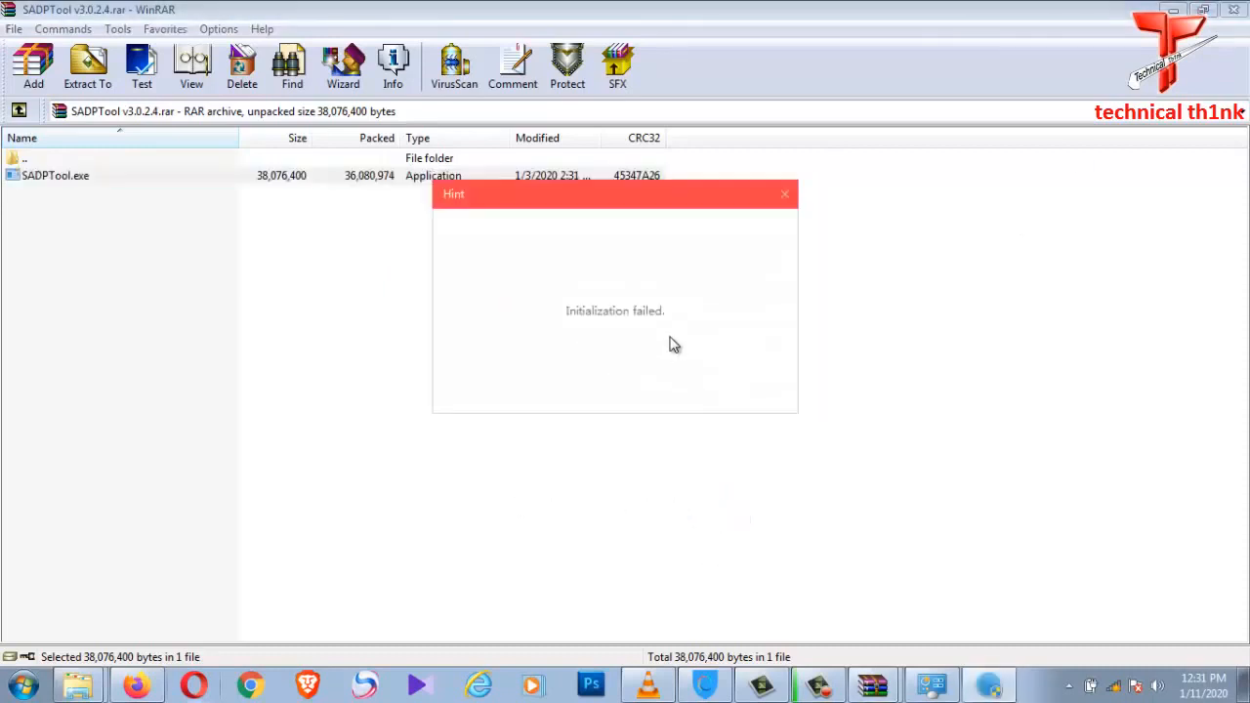
click(785, 194)
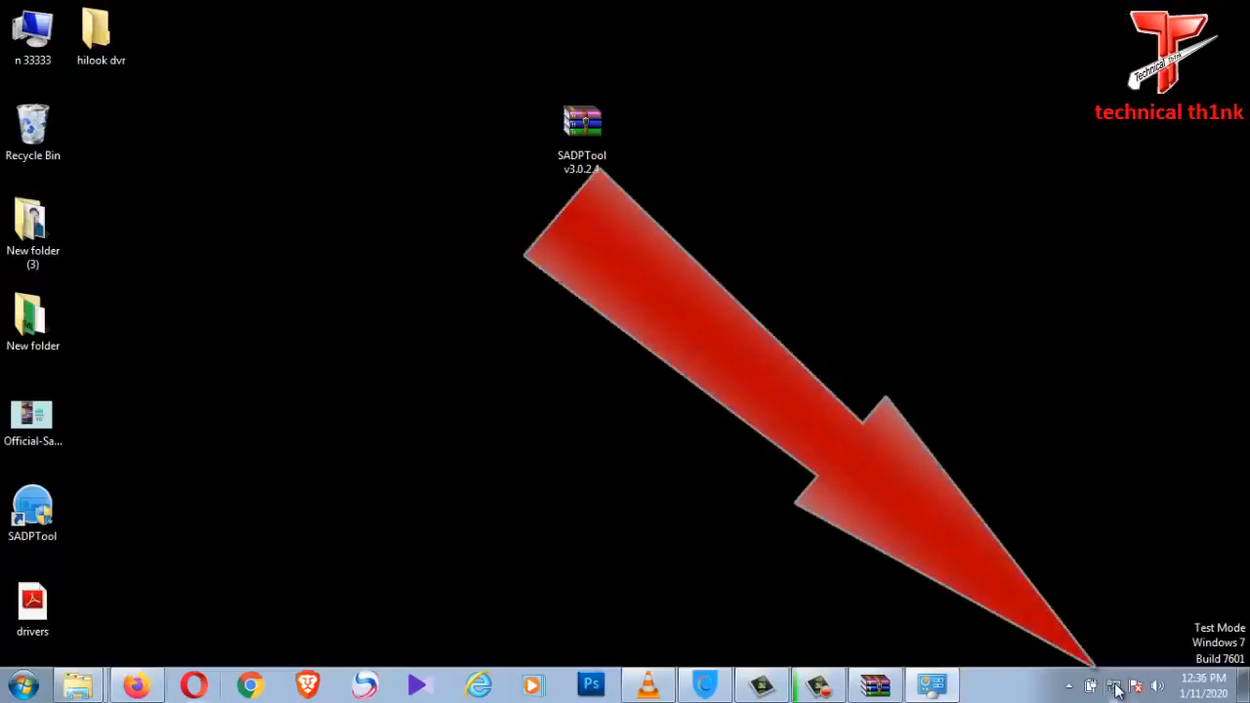
- Open the Internet Protocol Version 4 (TCP/IPv4) properties of Local Area Connection 5
right_click(1115, 685)
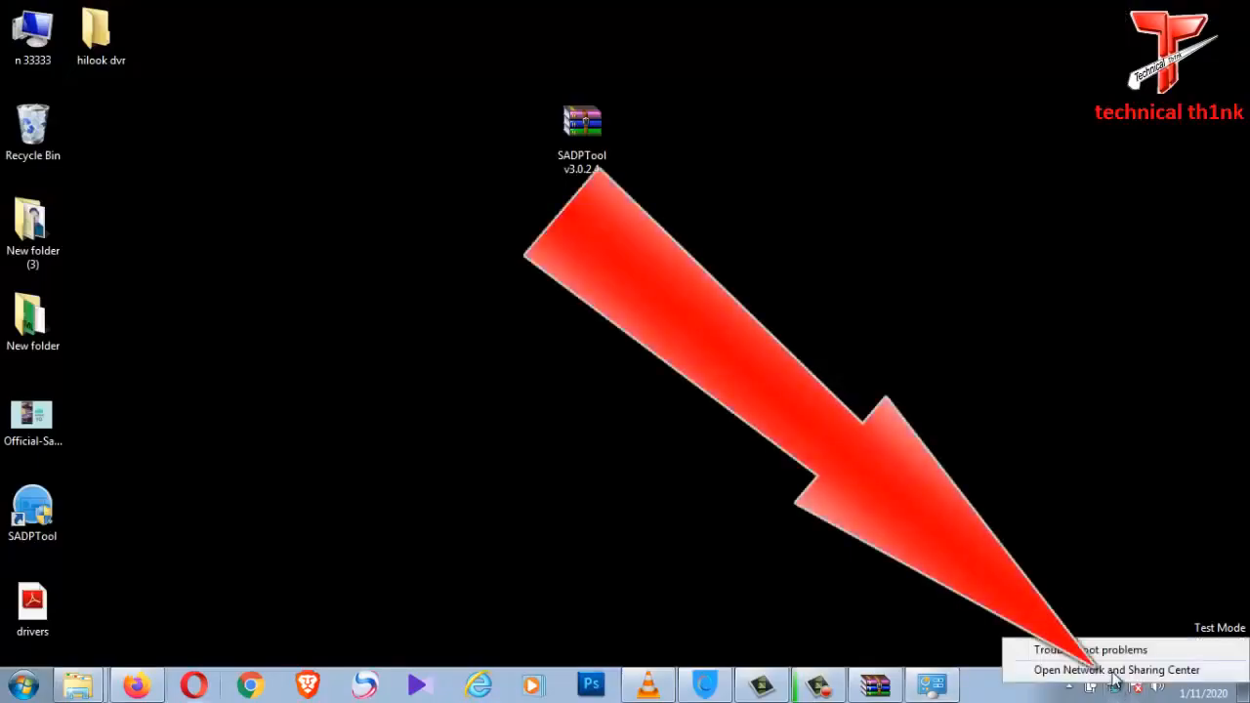
click(1113, 672)
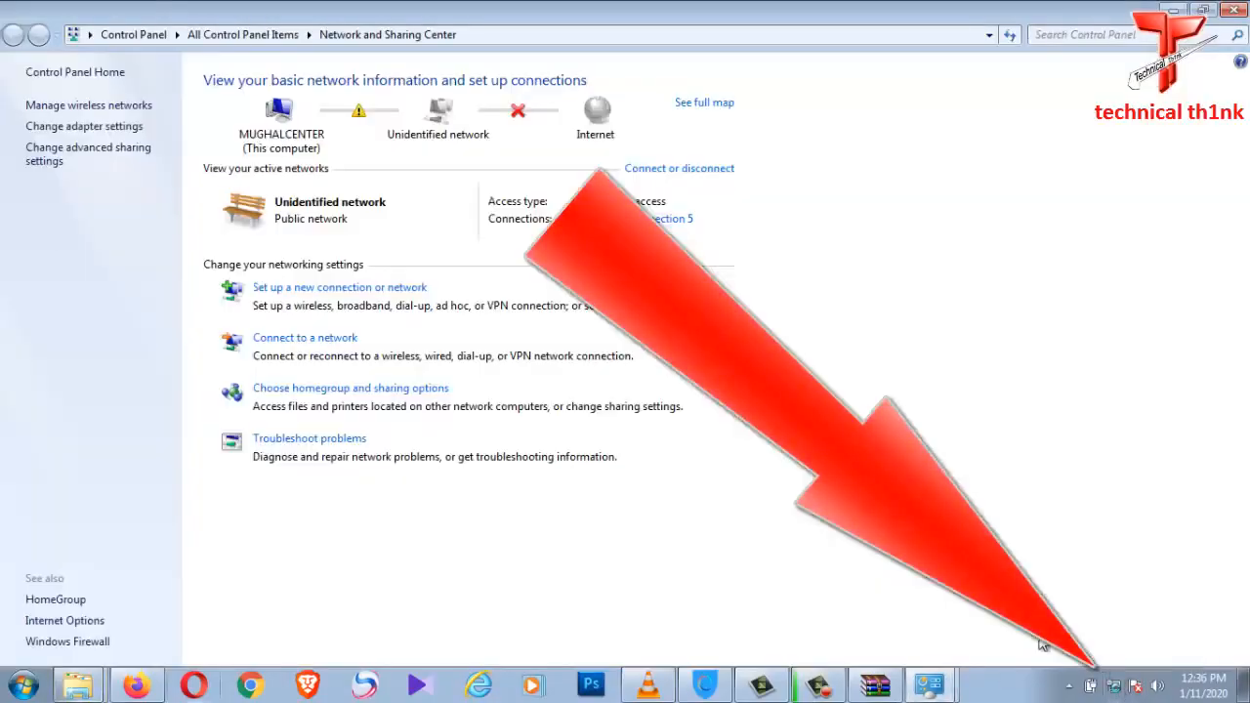
click(111, 128)
click(107, 107)
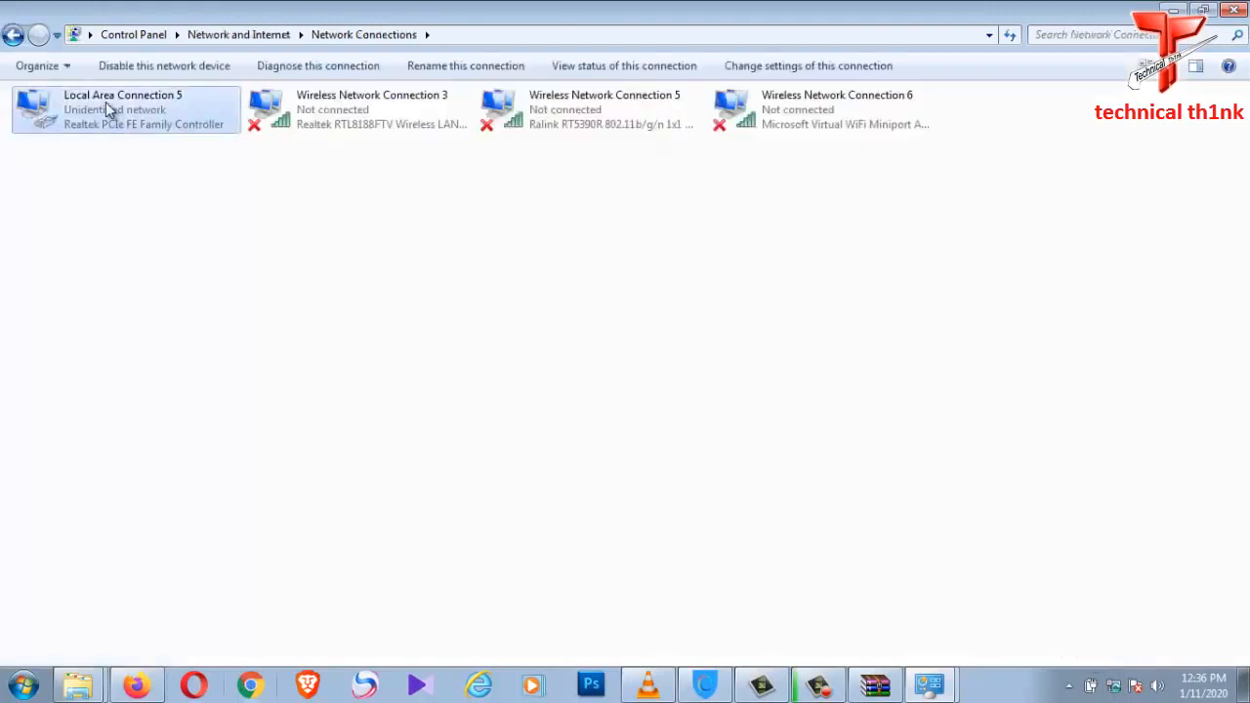
right_click(105, 101)
click(162, 275)
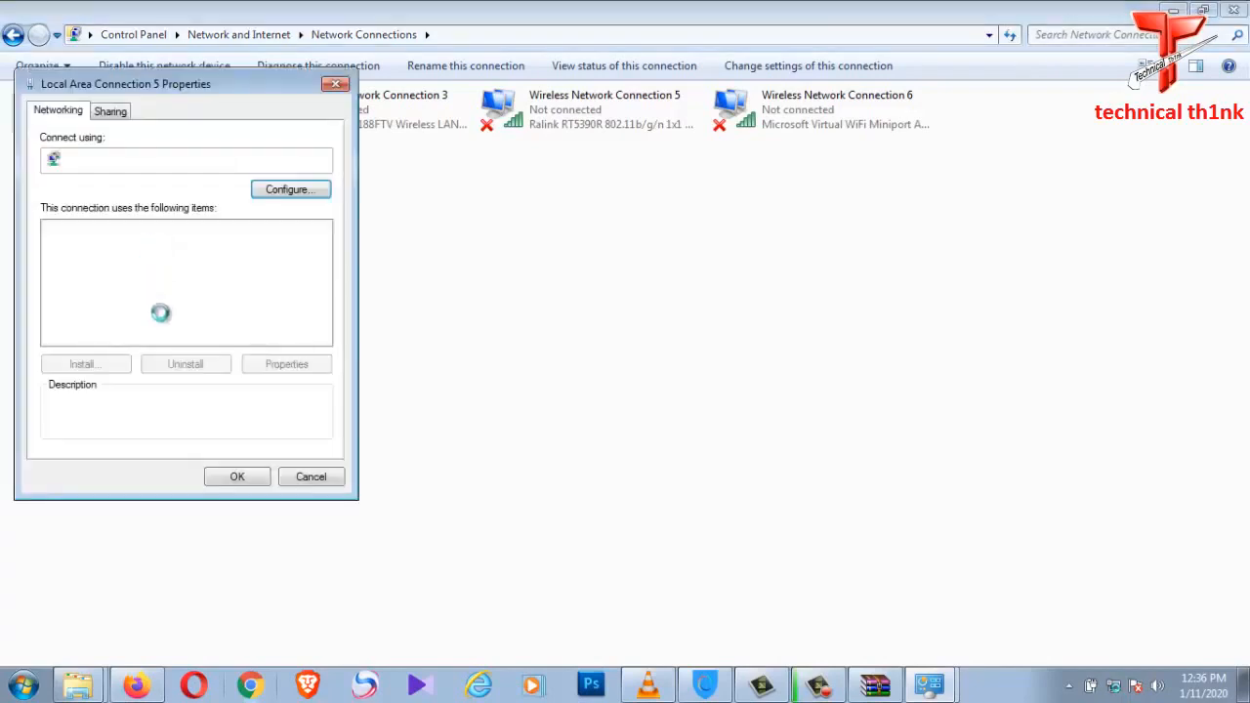
click(206, 308)
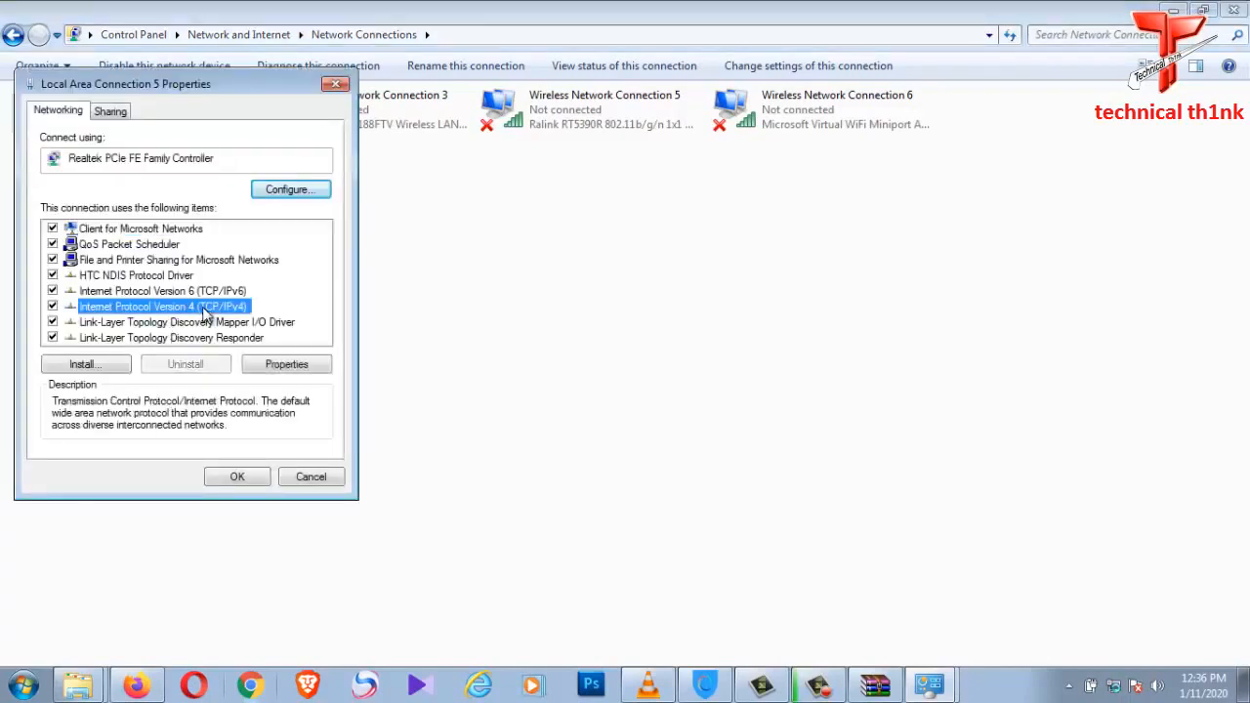
click(298, 368)
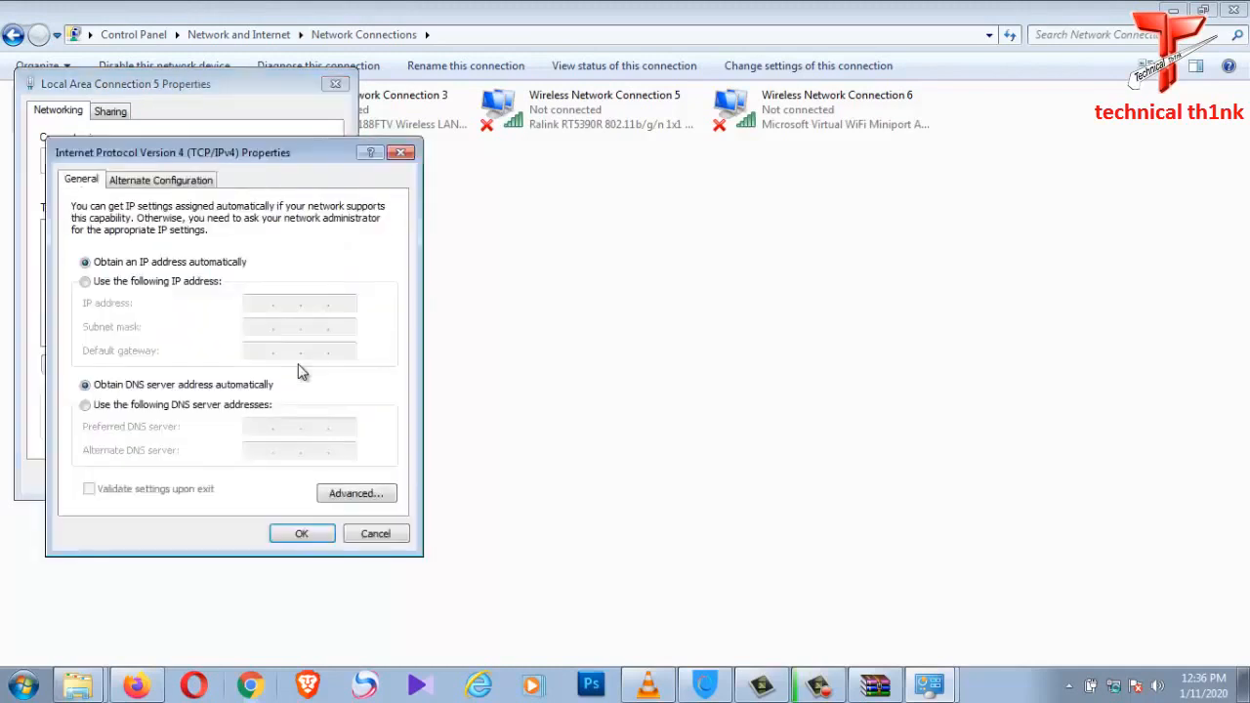
- Assign the static IP address 192.168.1.4 with subnet mask 255.255.255.0 and close the network settings
click(130, 281)
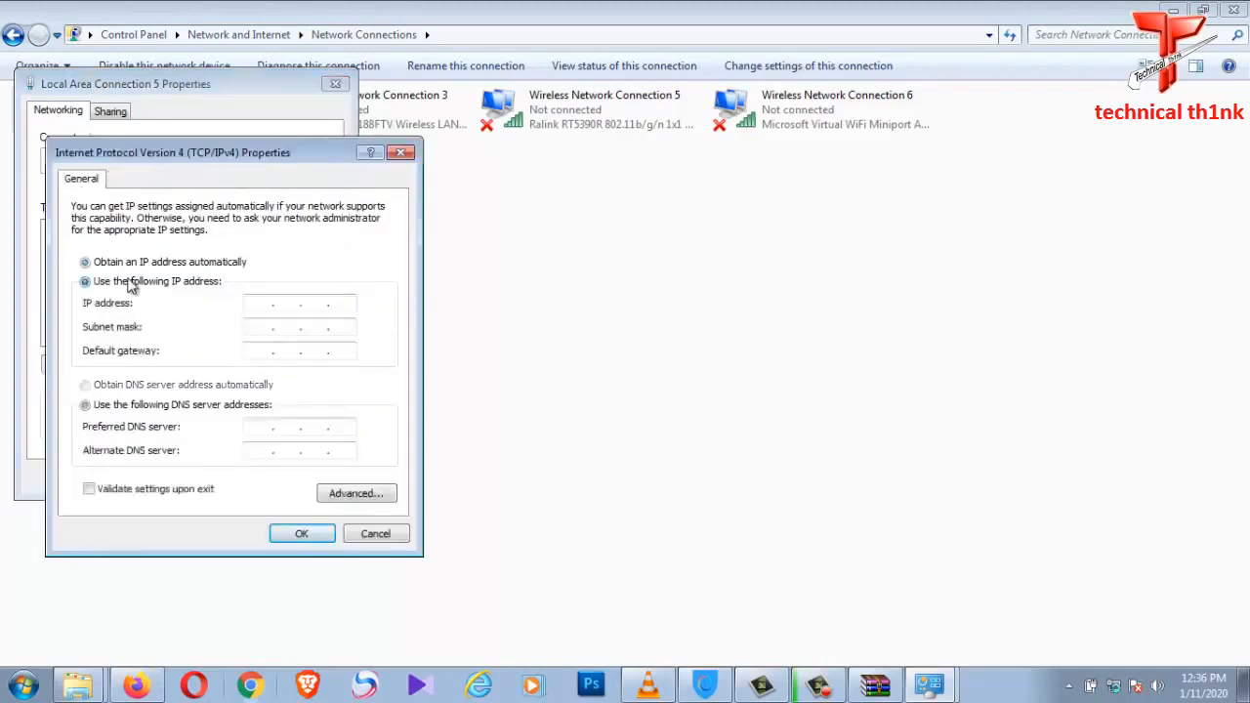
click(257, 304)
text(192 . )
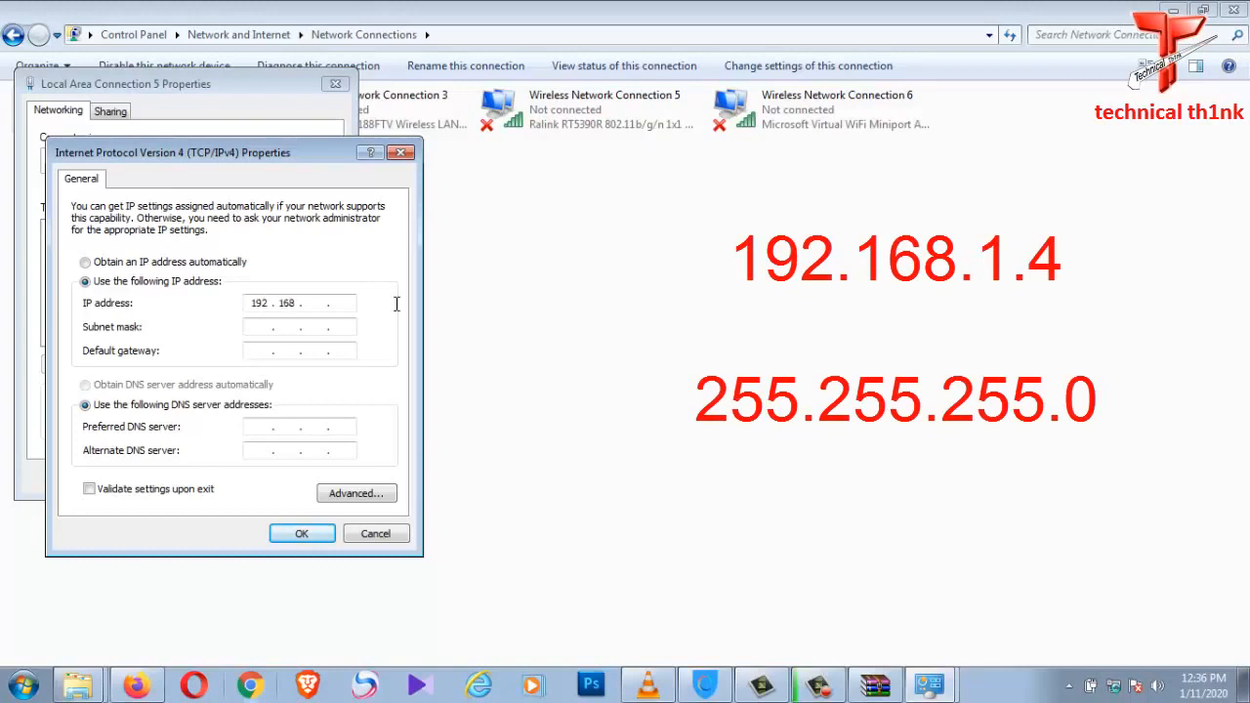
text(168 . 1 . 4)
click(335, 329)
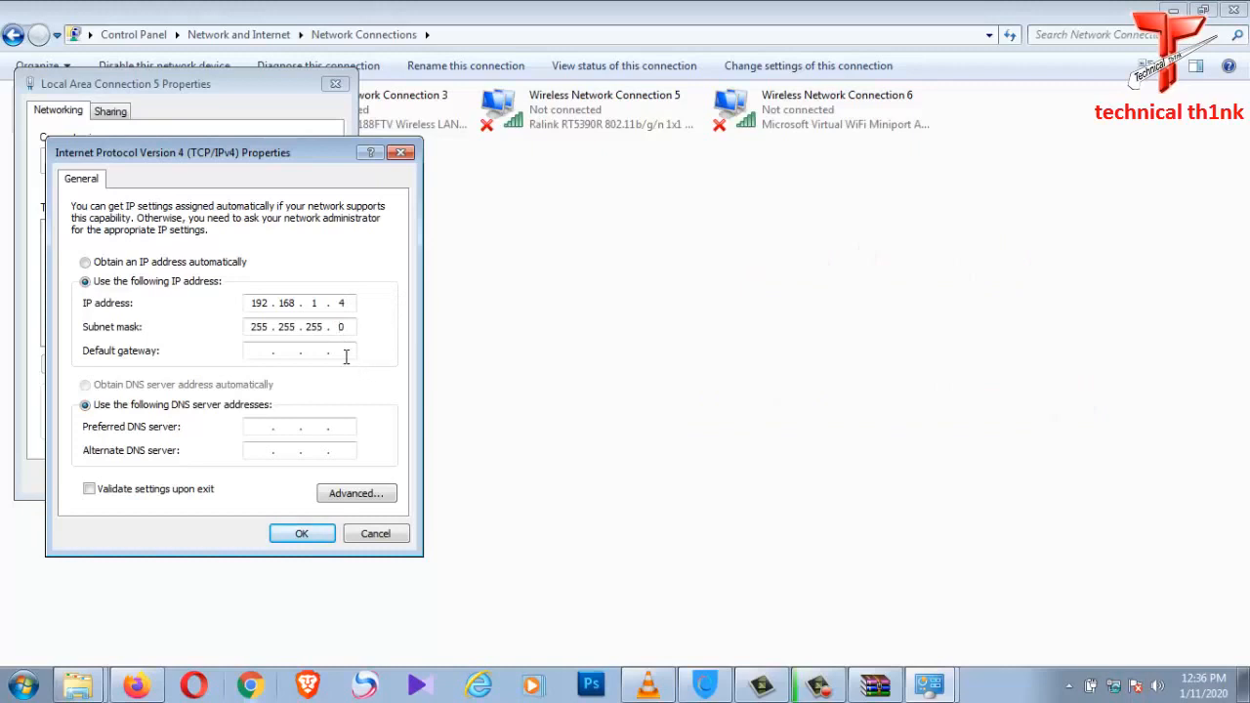
click(291, 538)
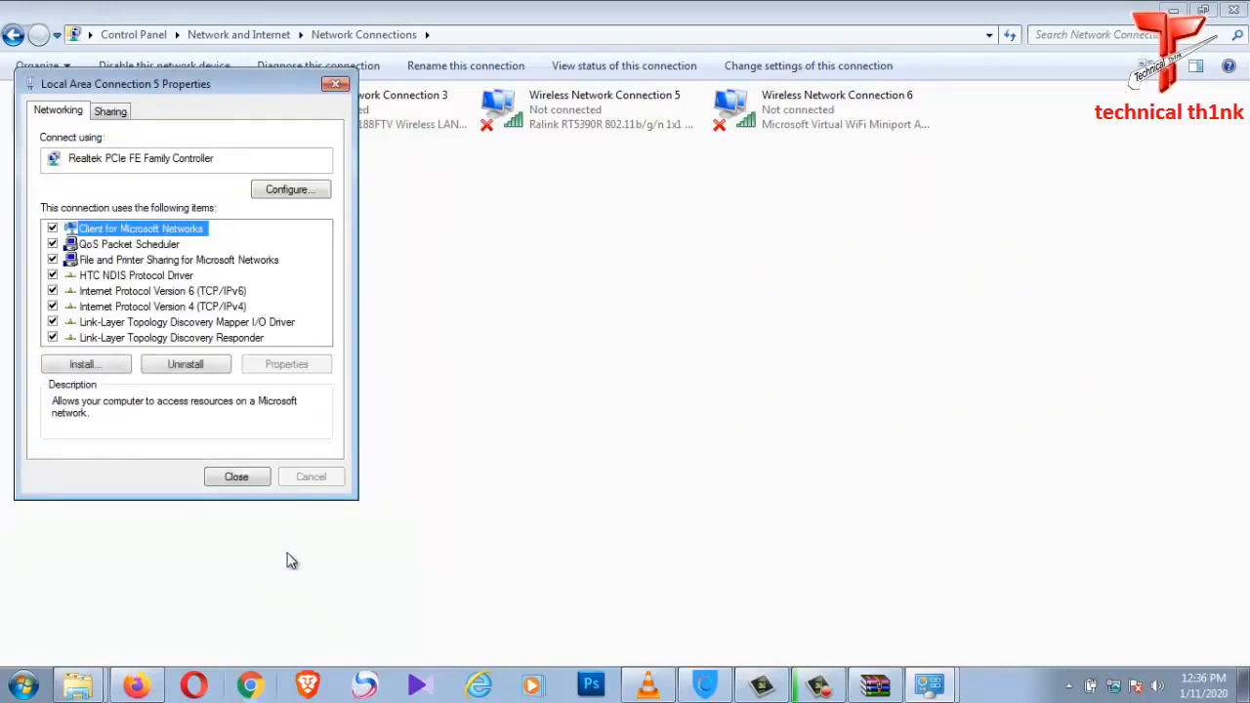
click(236, 479)
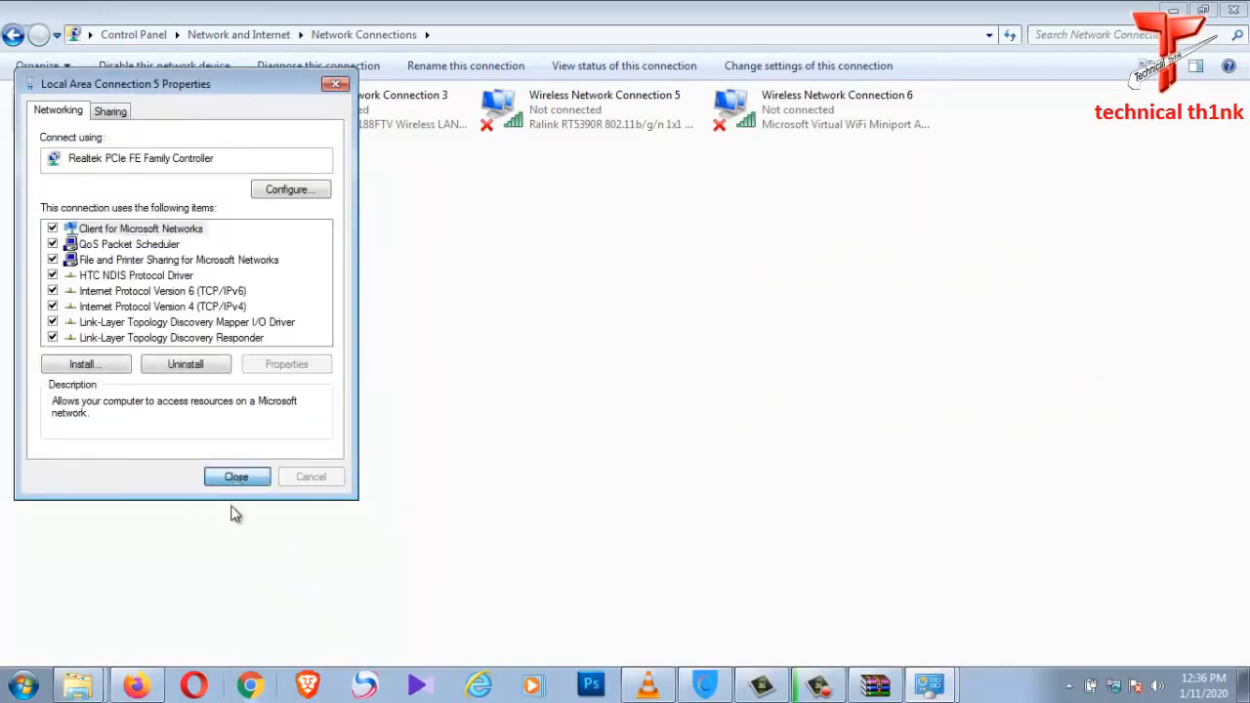
click(1236, 10)
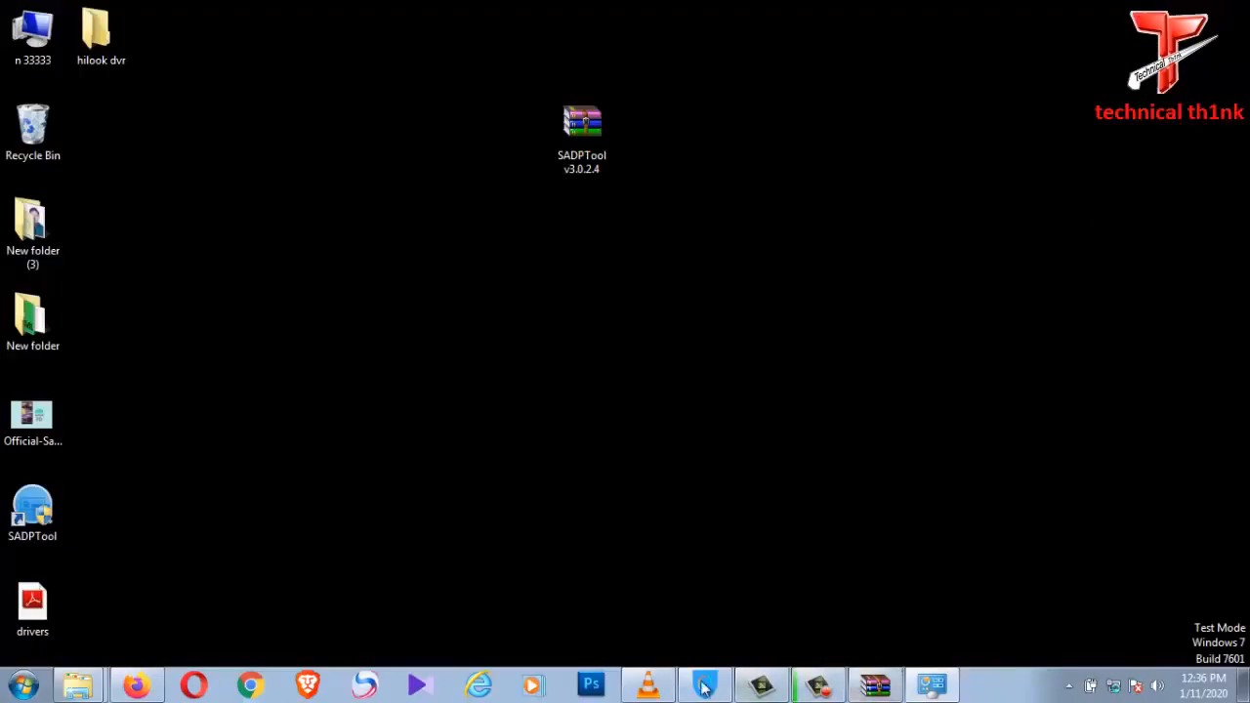
- Test the connection from a command prompt with ping 192.168.1.4 -t, and close the prompt
double_click(54, 515)
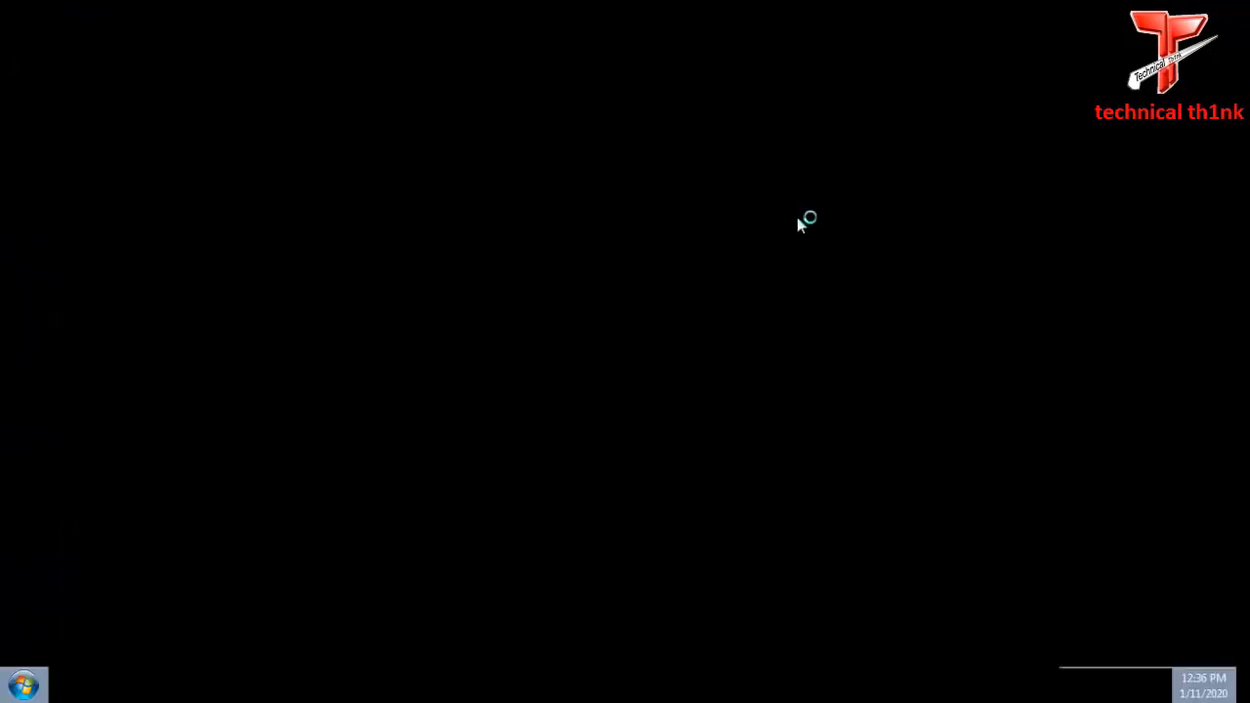
click(15, 692)
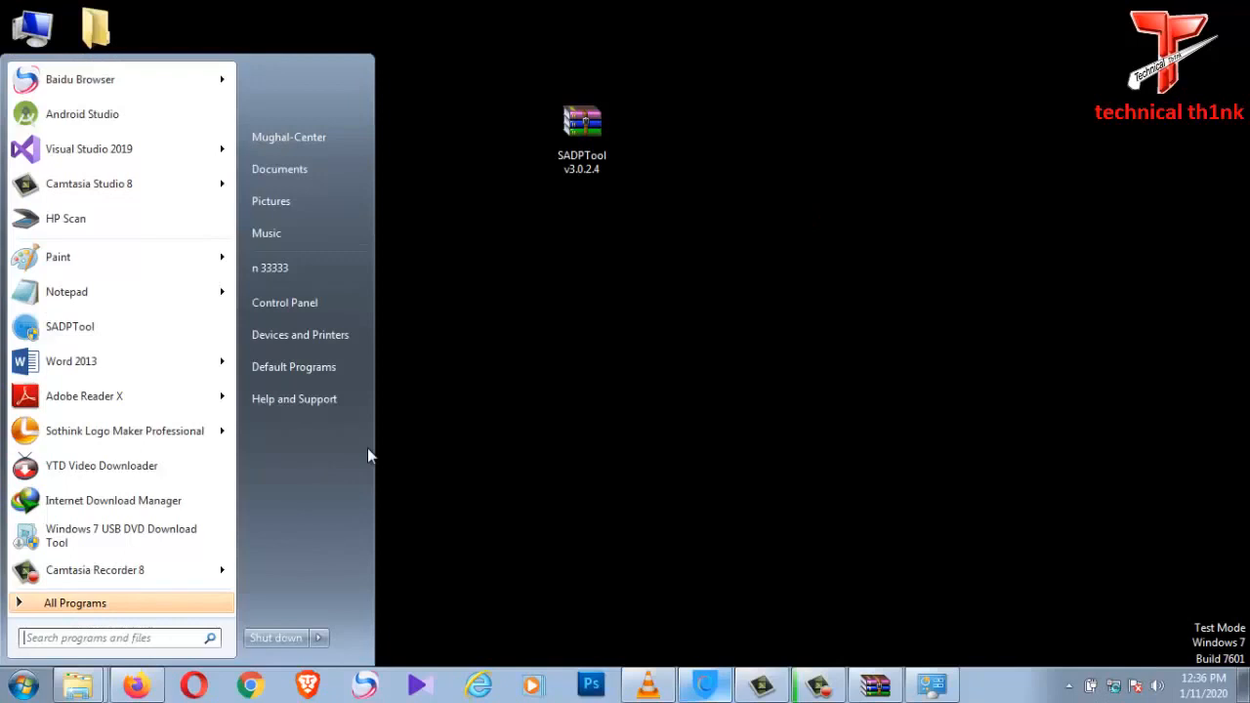
text(cmd)
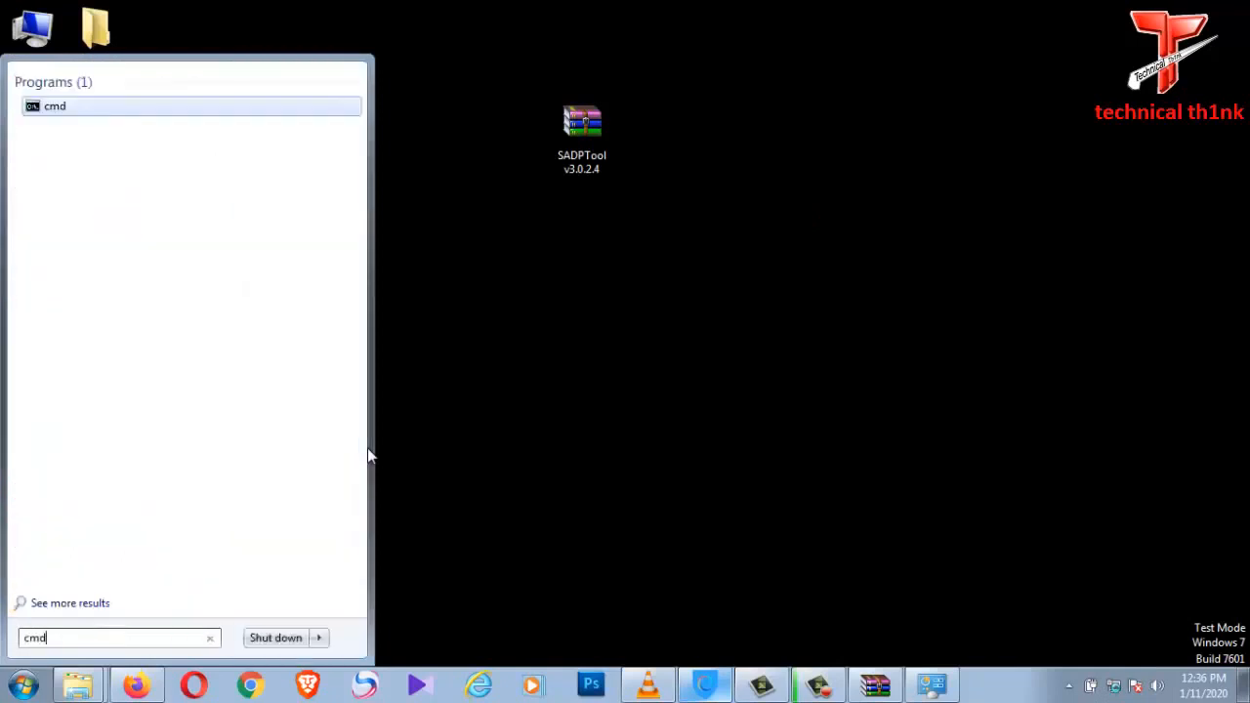
key(Return)
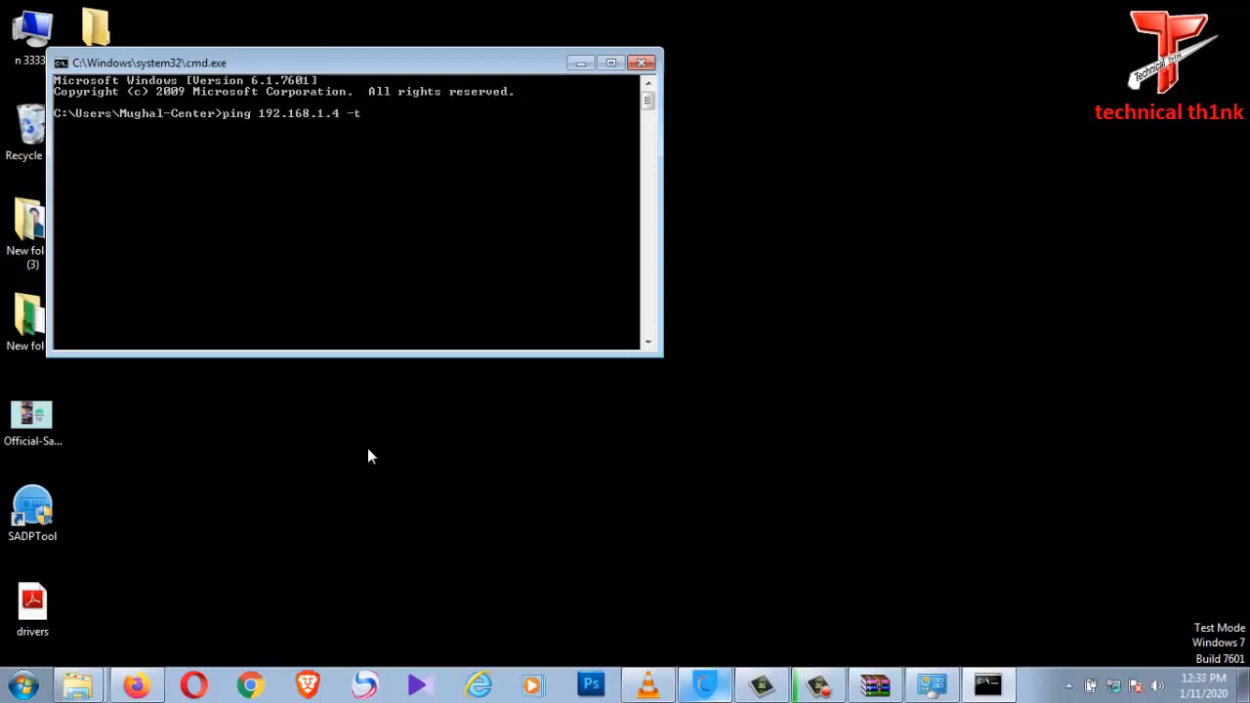
key(Return)
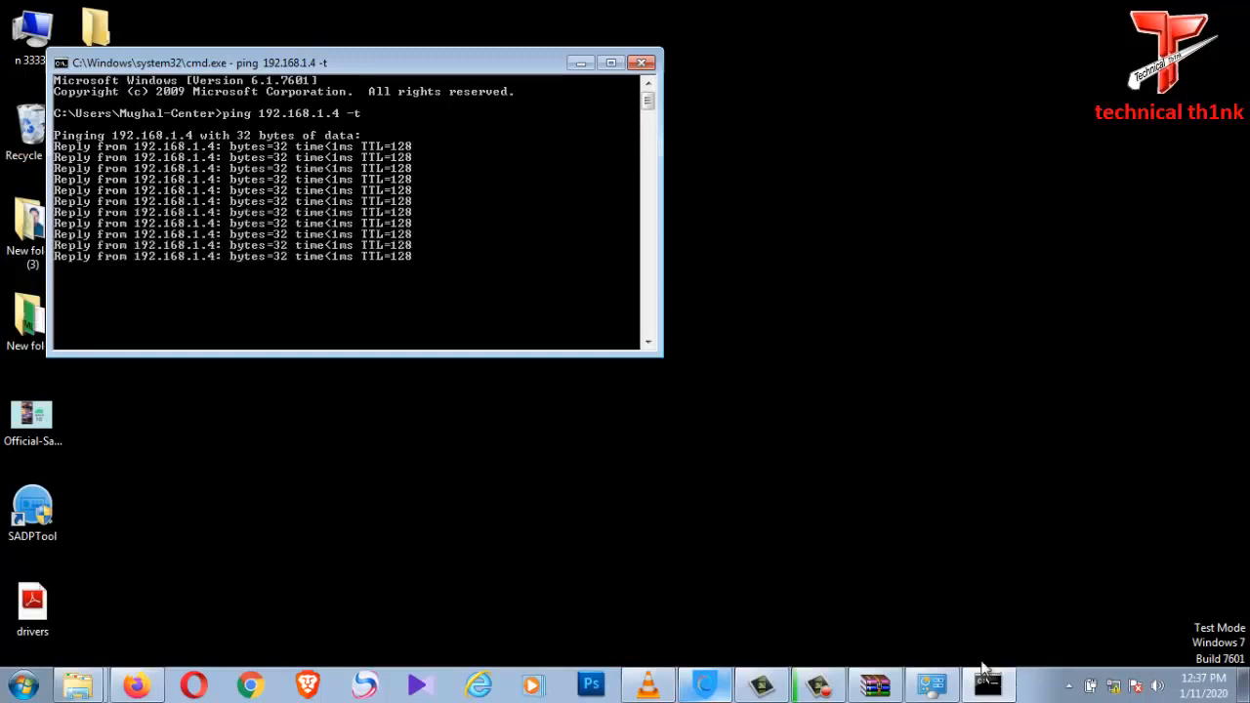
click(642, 64)
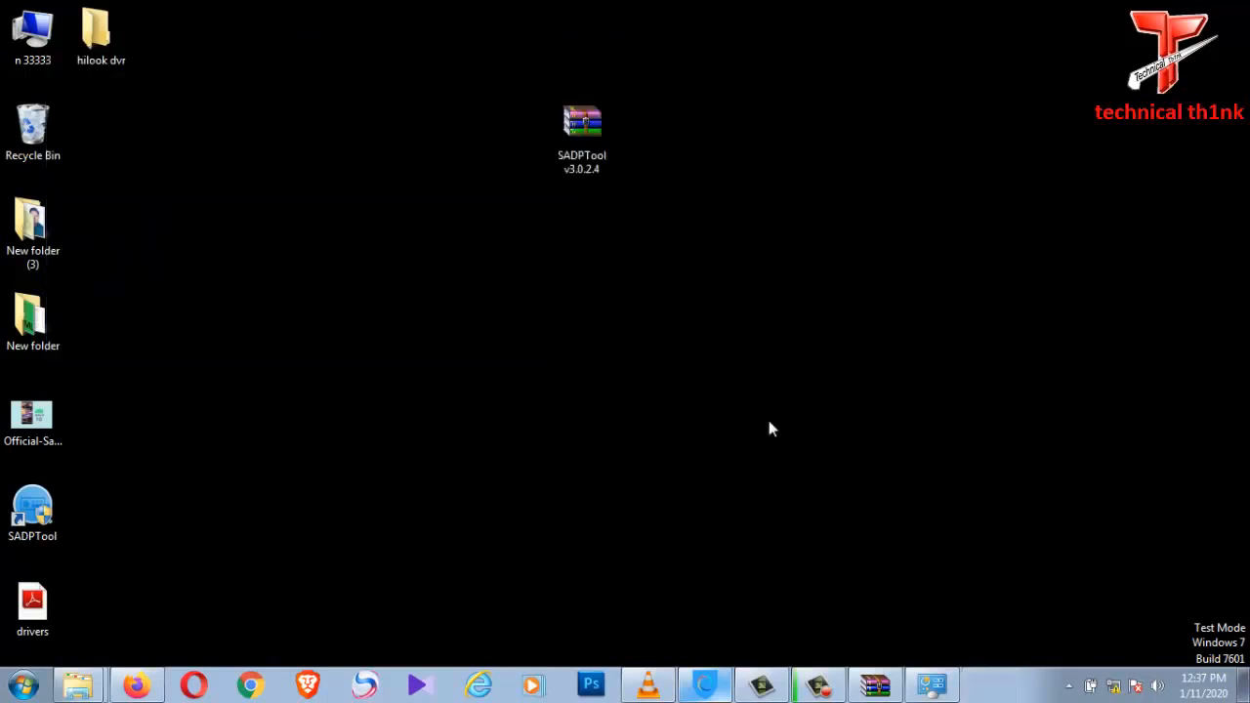
- Launch SADPTool and select the DVR-104G-F1 device among the online devices
click(41, 518)
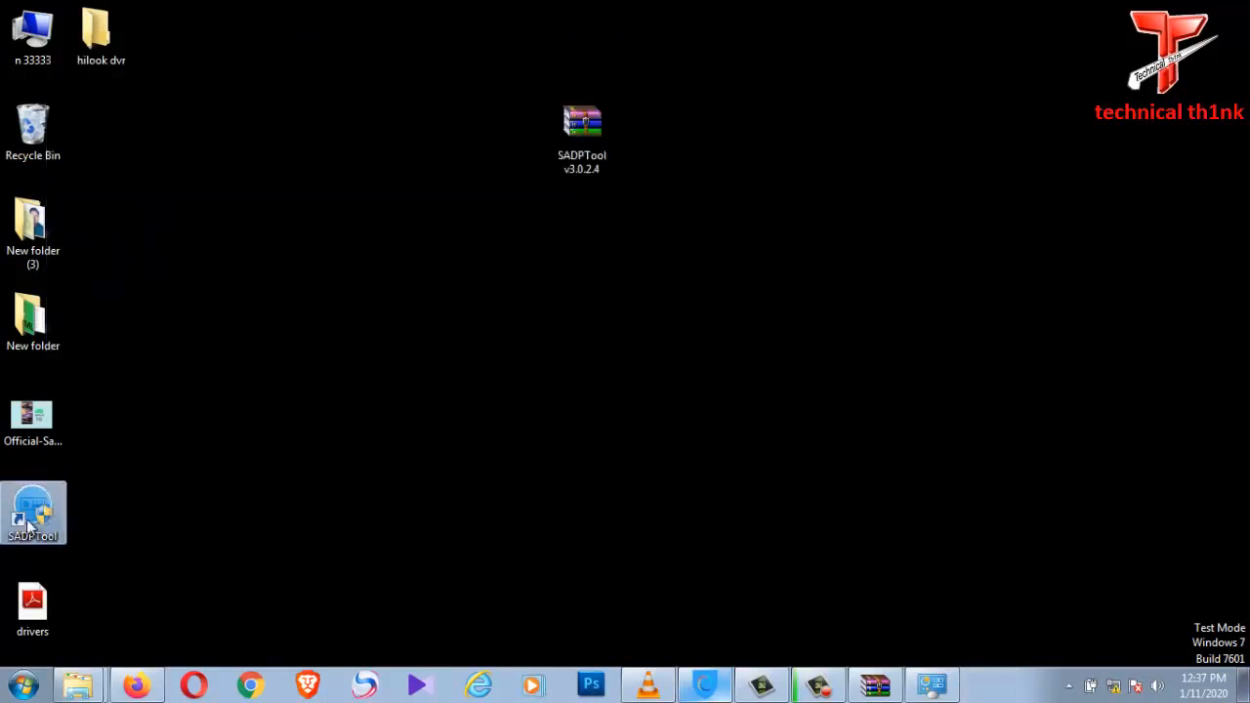
double_click(35, 513)
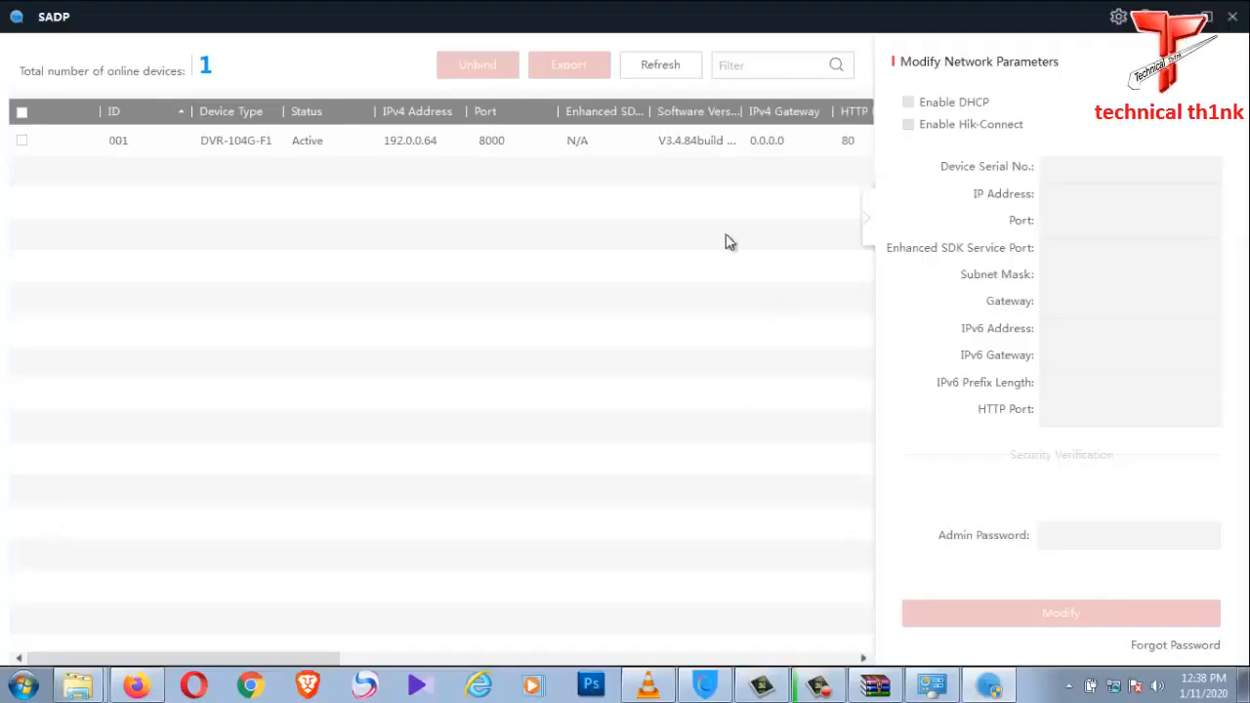
click(297, 139)
click(23, 142)
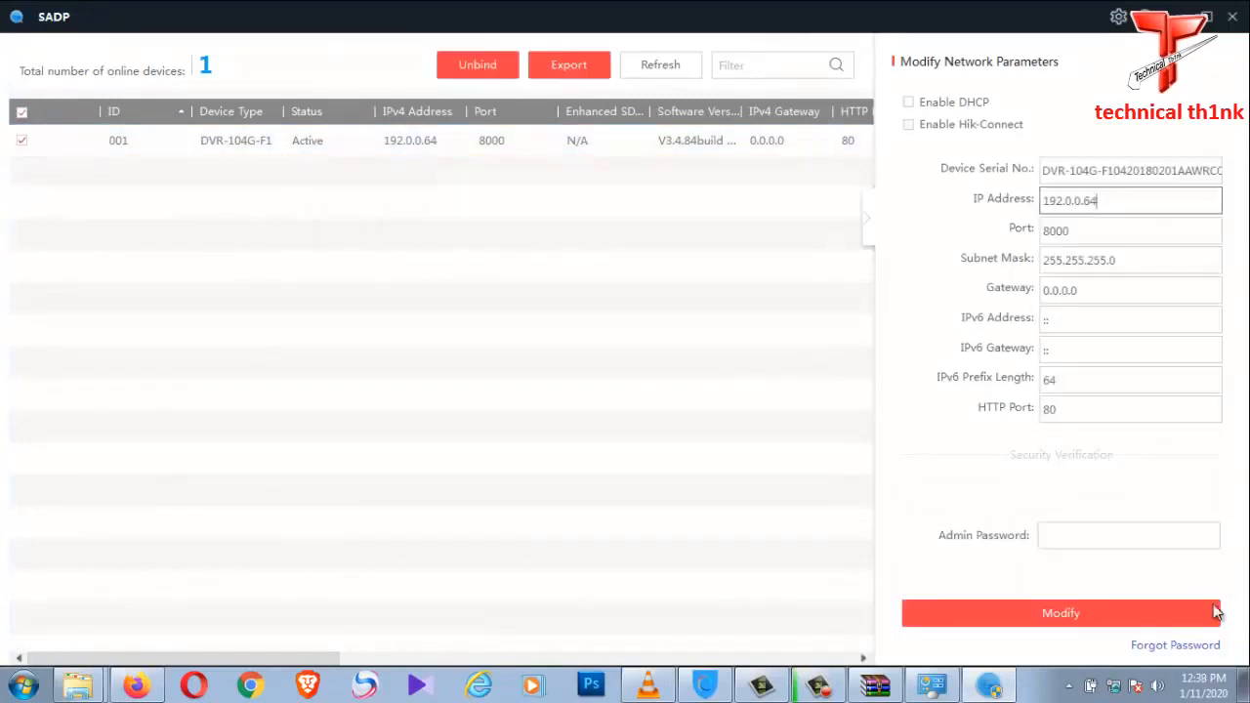
- Start exporting the password reset key request for the selected DVR and create a Desktop folder named "hikvison dvr"
click(1150, 647)
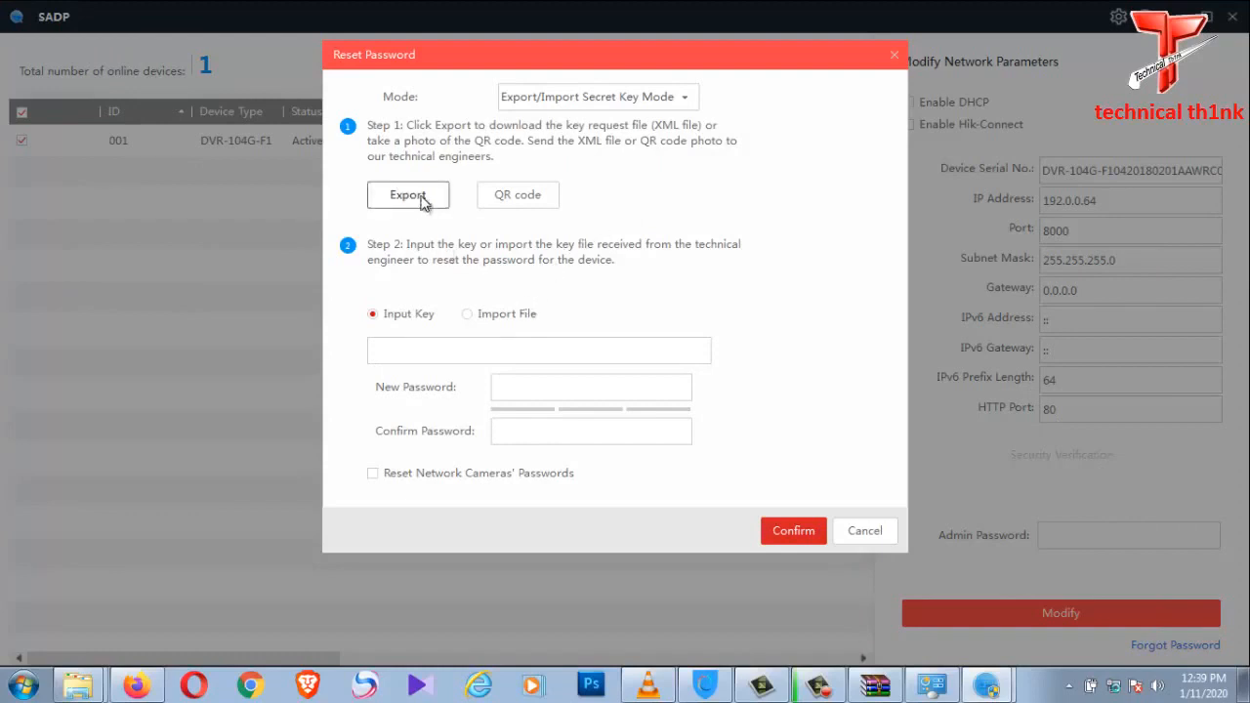
click(420, 196)
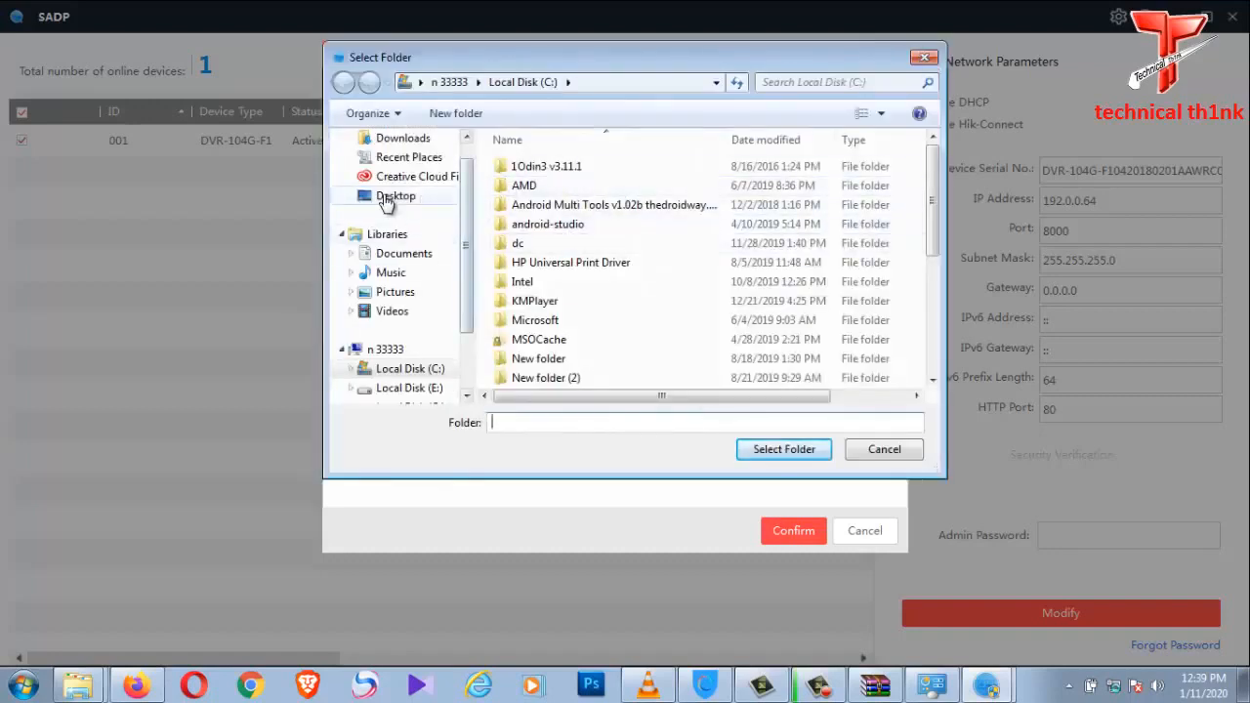
click(386, 197)
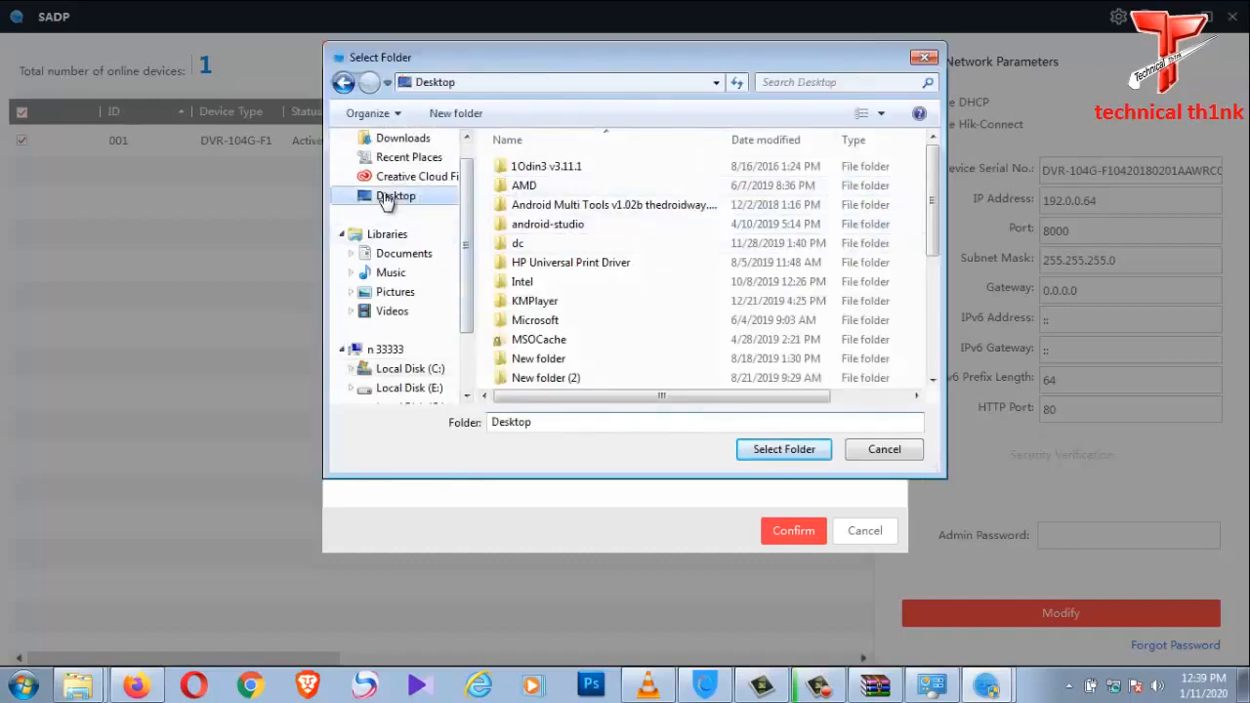
click(458, 115)
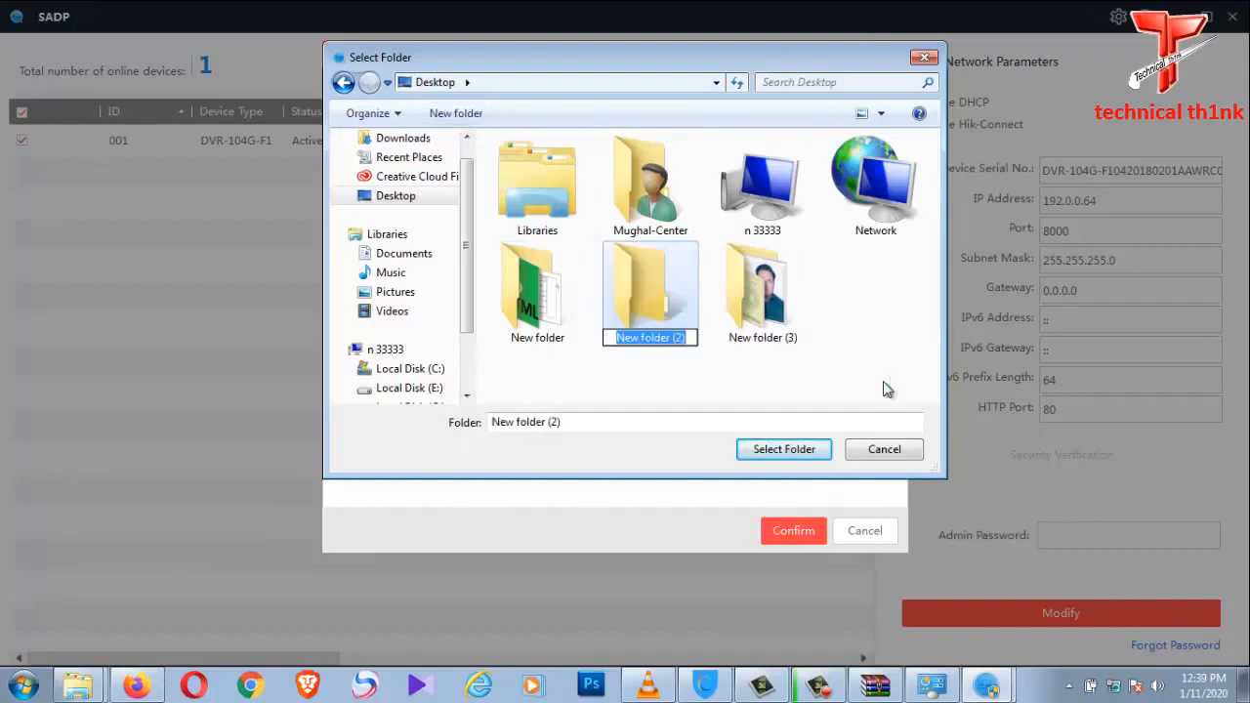
text(hike)
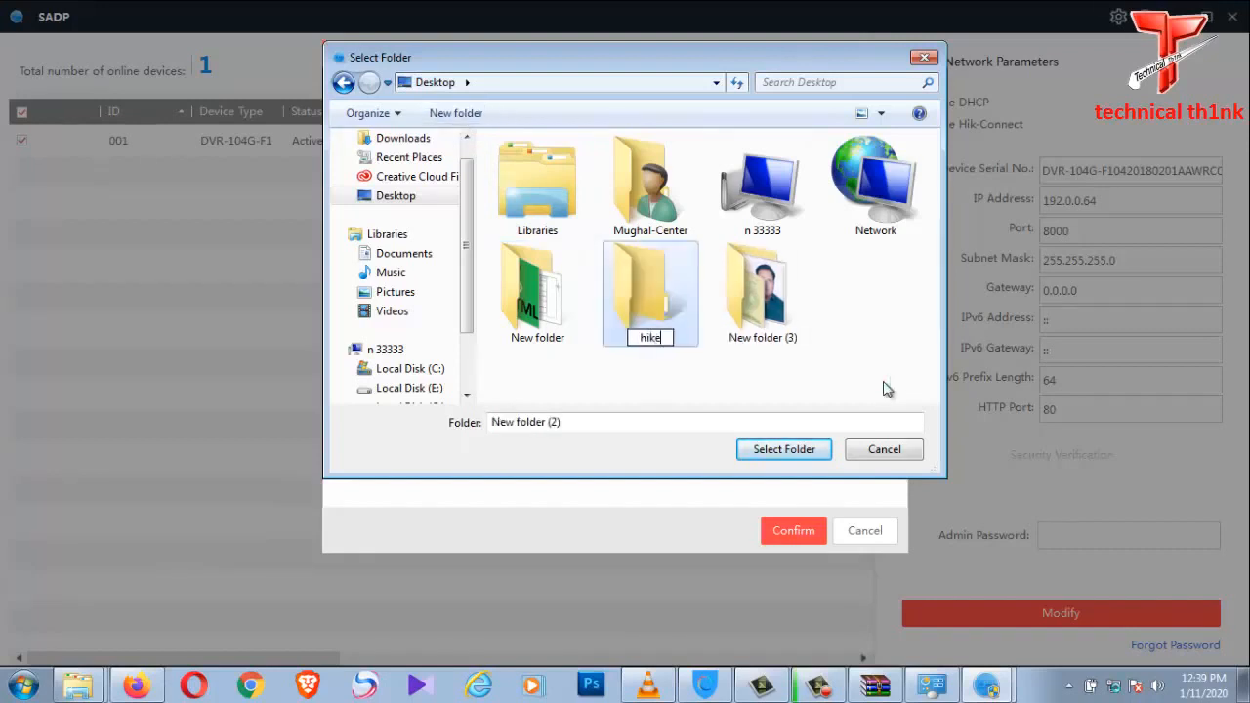
key(BackSpace)
text(vison dvr)
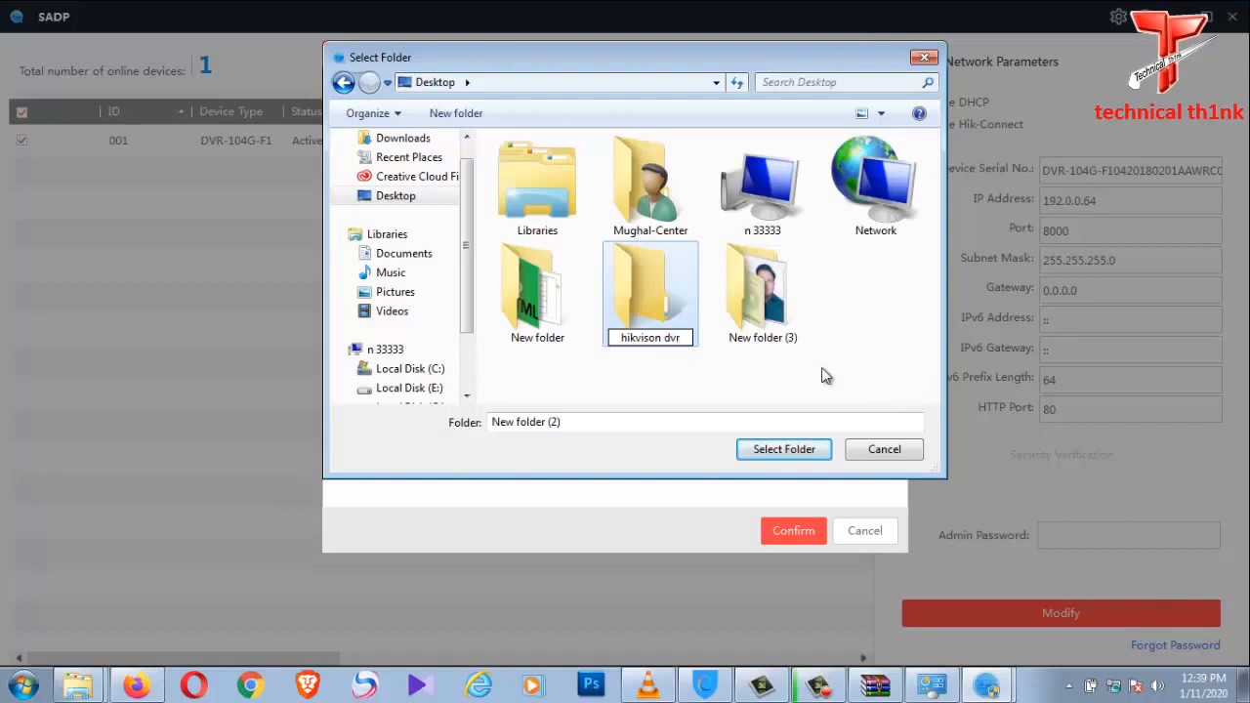
key(Return)
- Export the key request file into the "hikvison dvr" folder on the Desktop
double_click(640, 313)
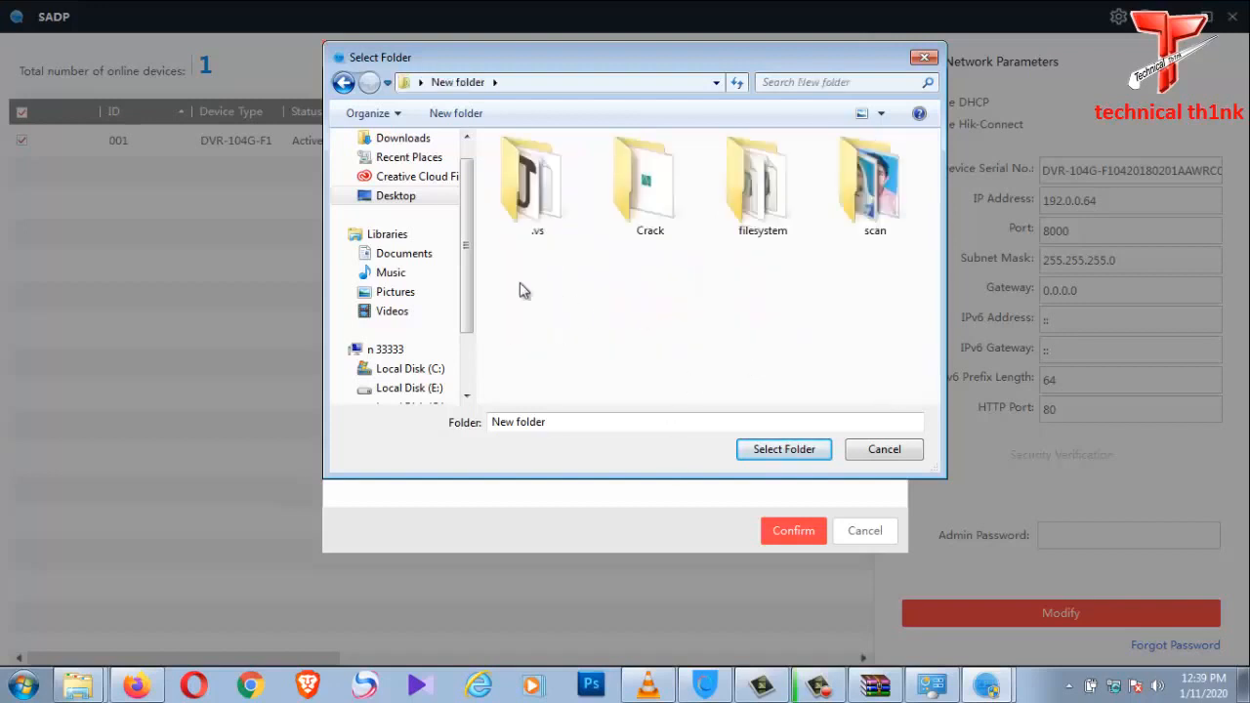
click(343, 82)
double_click(536, 332)
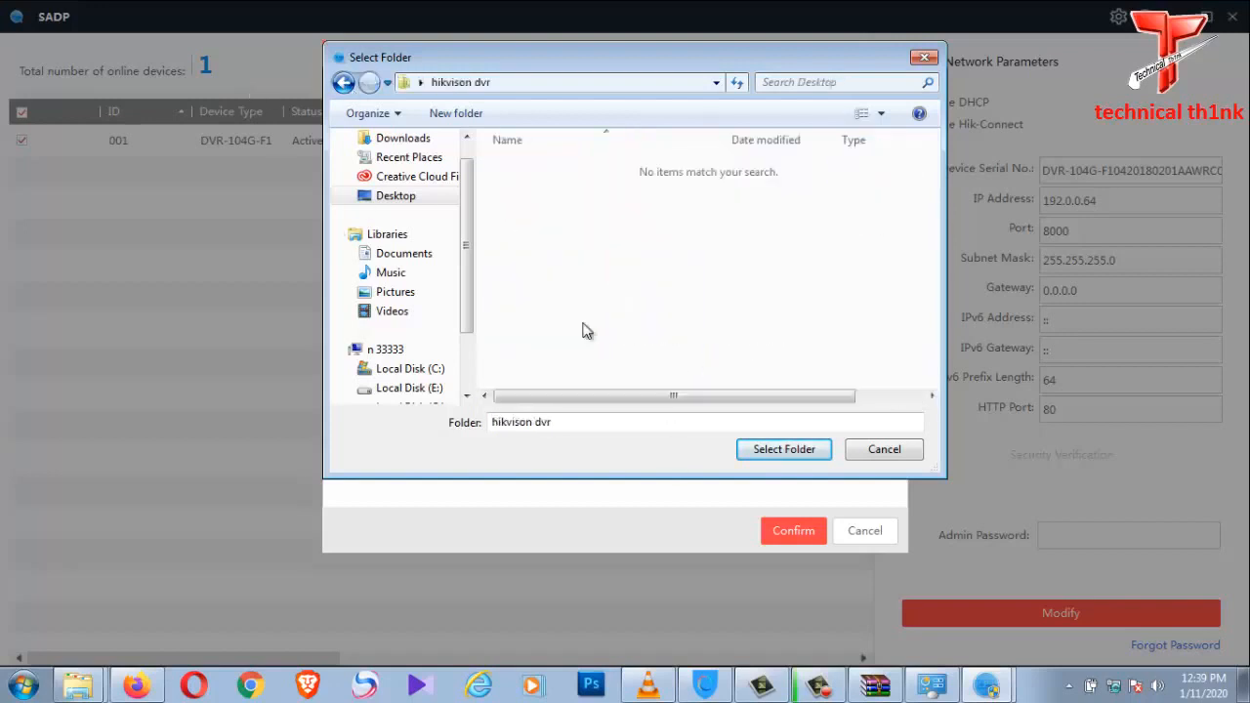
click(785, 450)
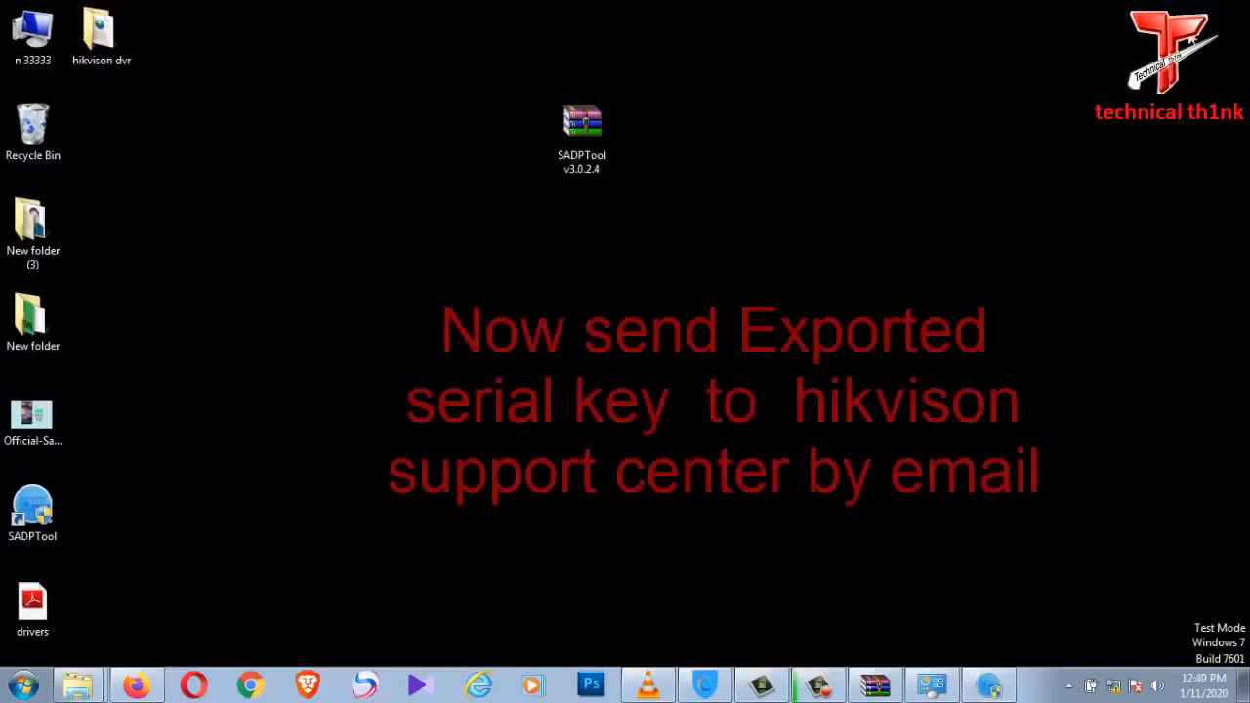
right_click(575, 170)
right_click(479, 188)
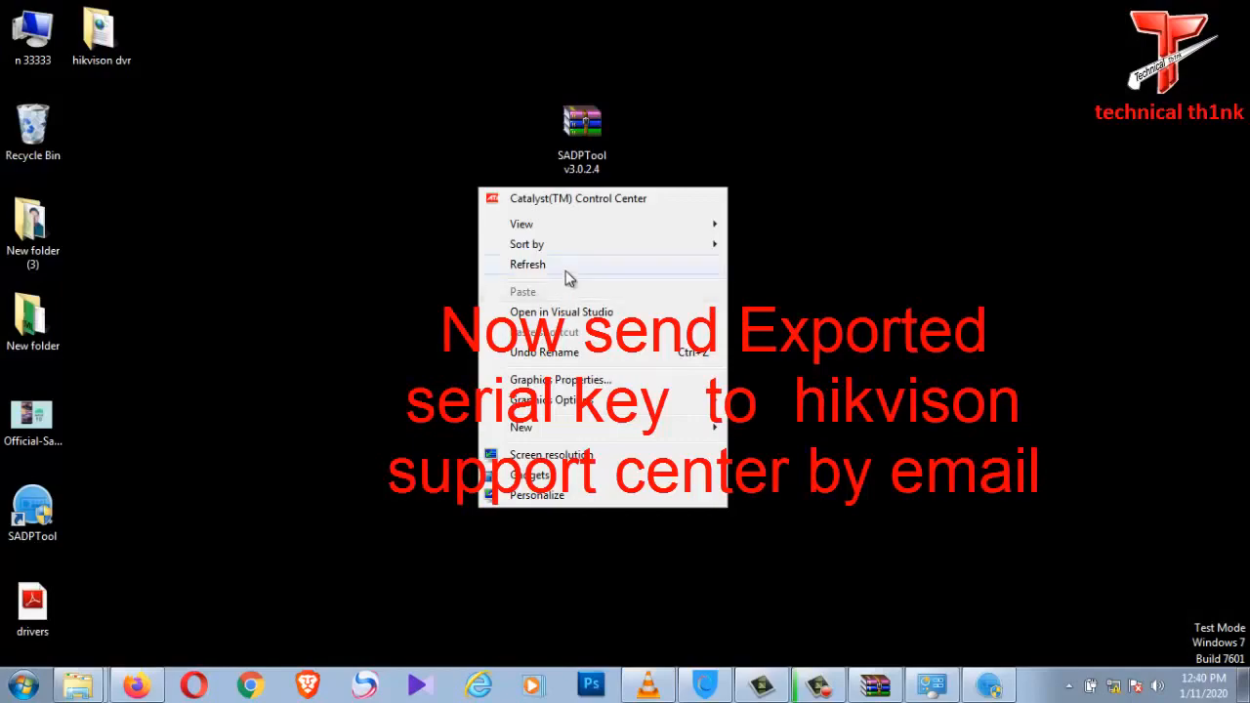
- Refresh the desktop, switch to Gmail in Firefox, and paste the password reset request into the body of the new message to Hikvision support
click(566, 266)
click(137, 688)
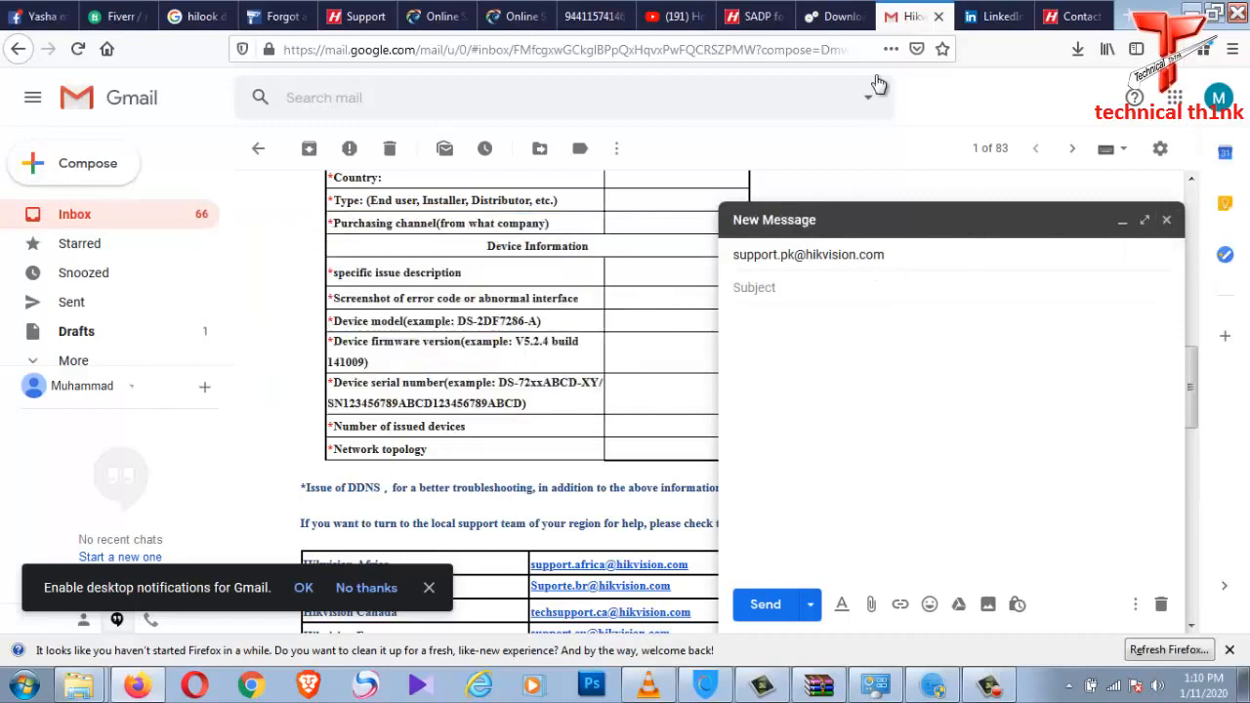
click(770, 367)
key(ctrl+v)
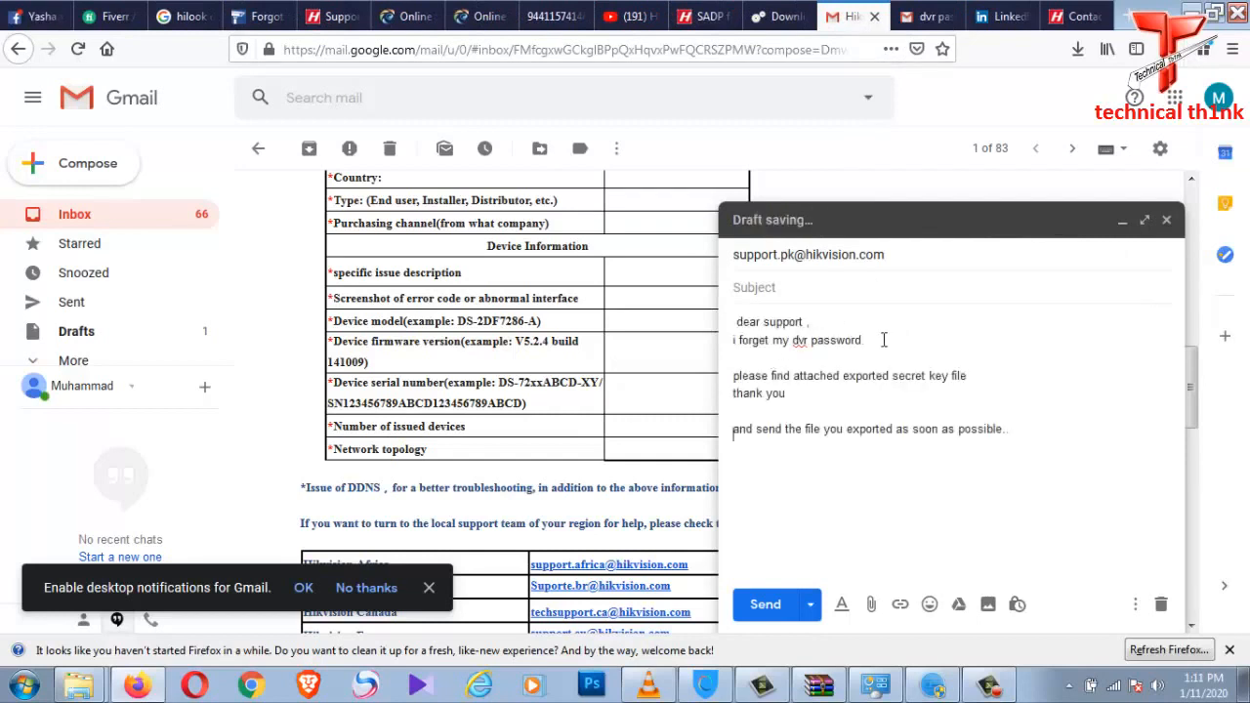
- Copy the phrase "forget my dvr password." from the message body into the subject
drag(868, 340, 755, 342)
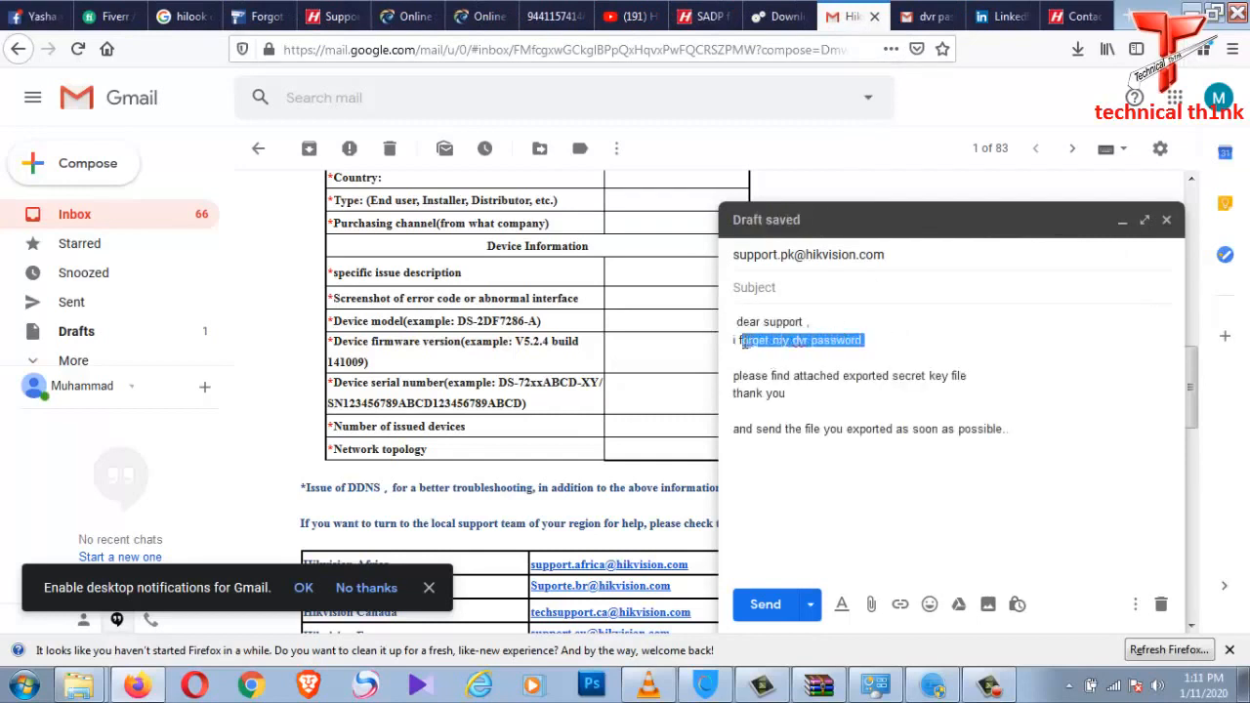
click(786, 287)
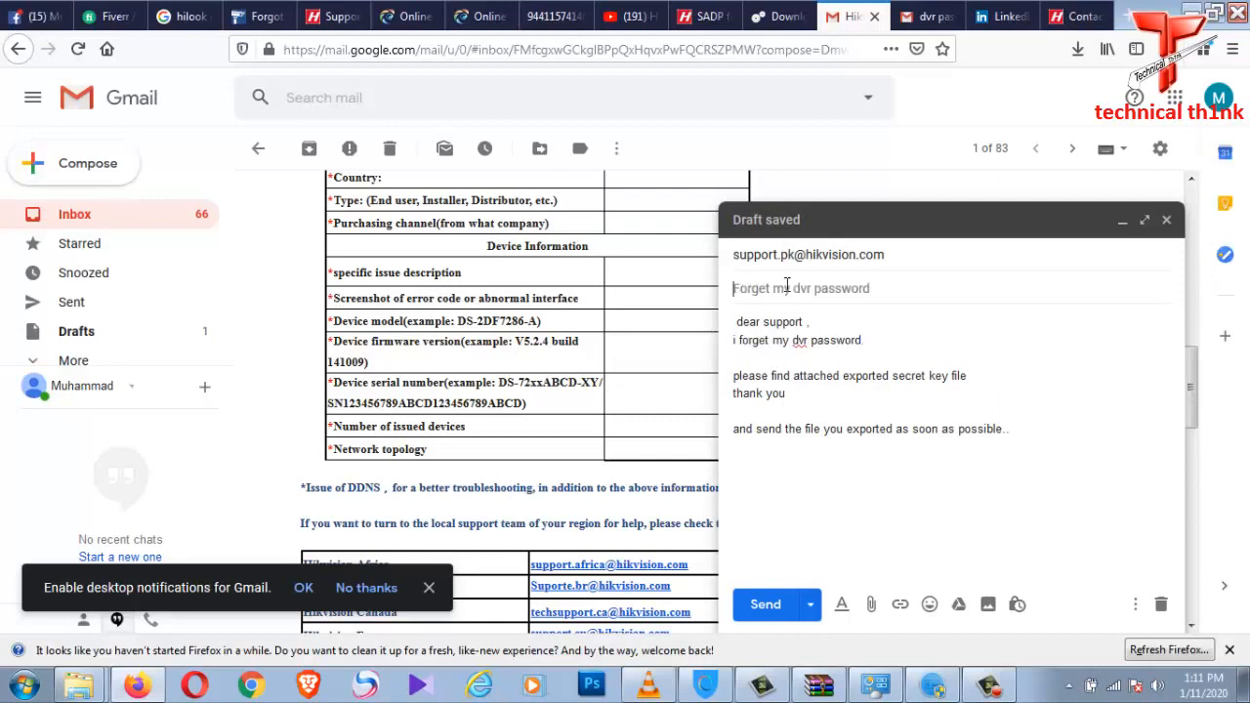
key(ctrl+v)
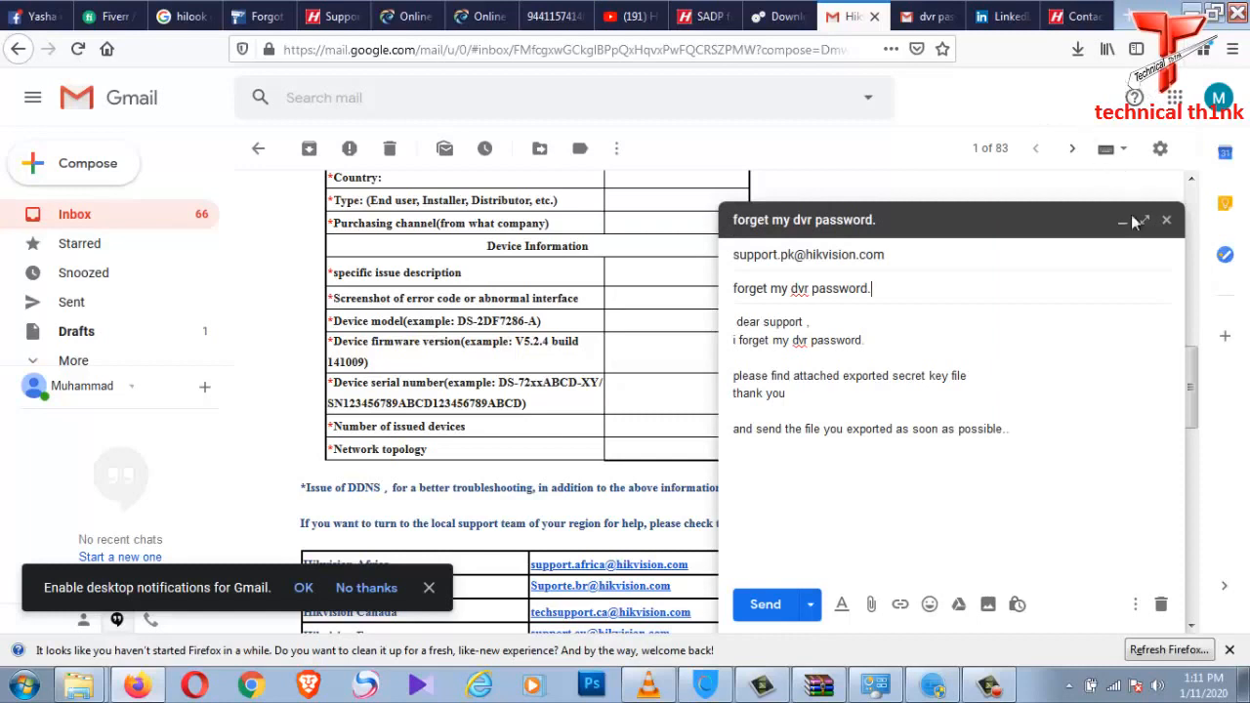
- Attach the exported key request file for the DVR-104G-F1 and send the message to Hikvision support
click(871, 603)
double_click(251, 127)
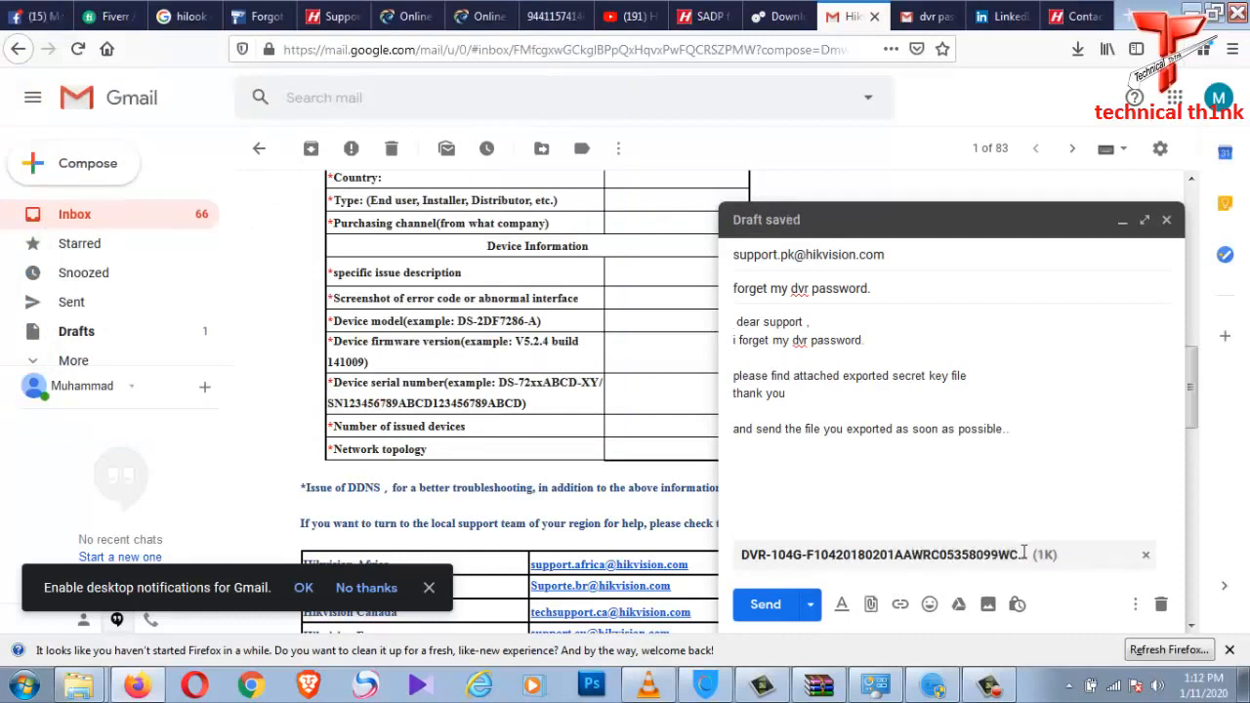
click(766, 606)
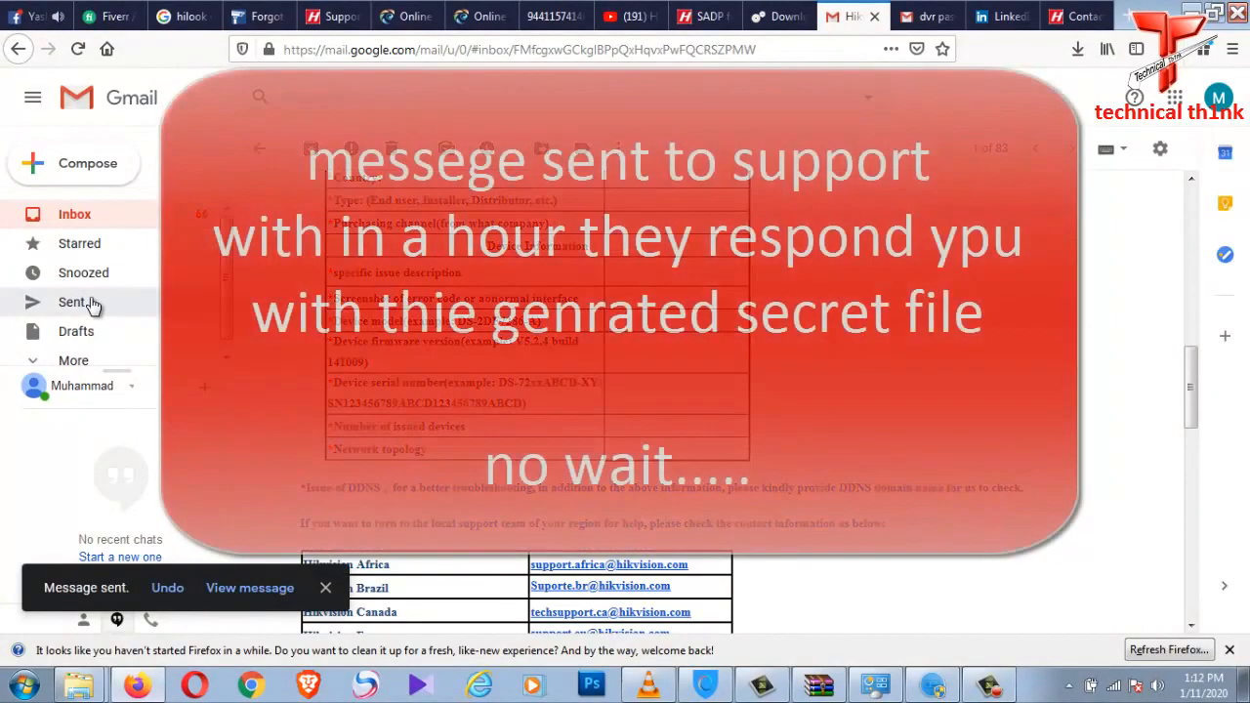
- Check the sent messages, and read support's reply to "forget my dvr password." in the inbox
click(88, 303)
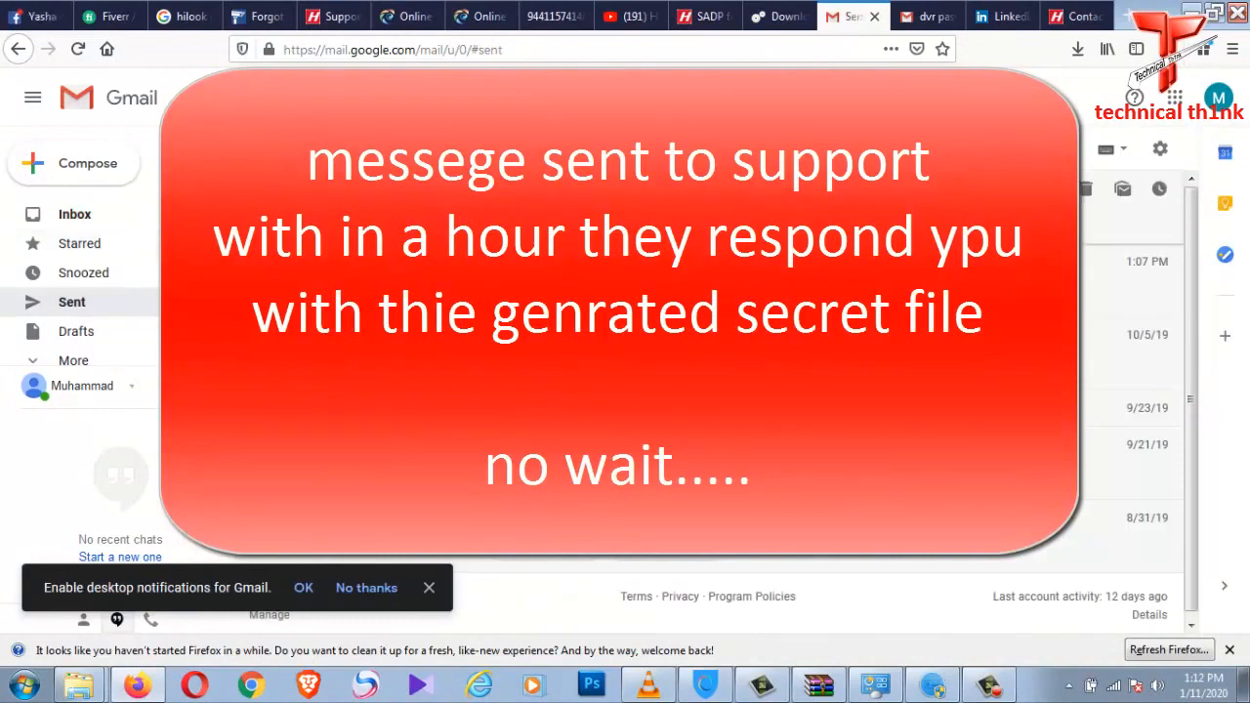
click(424, 189)
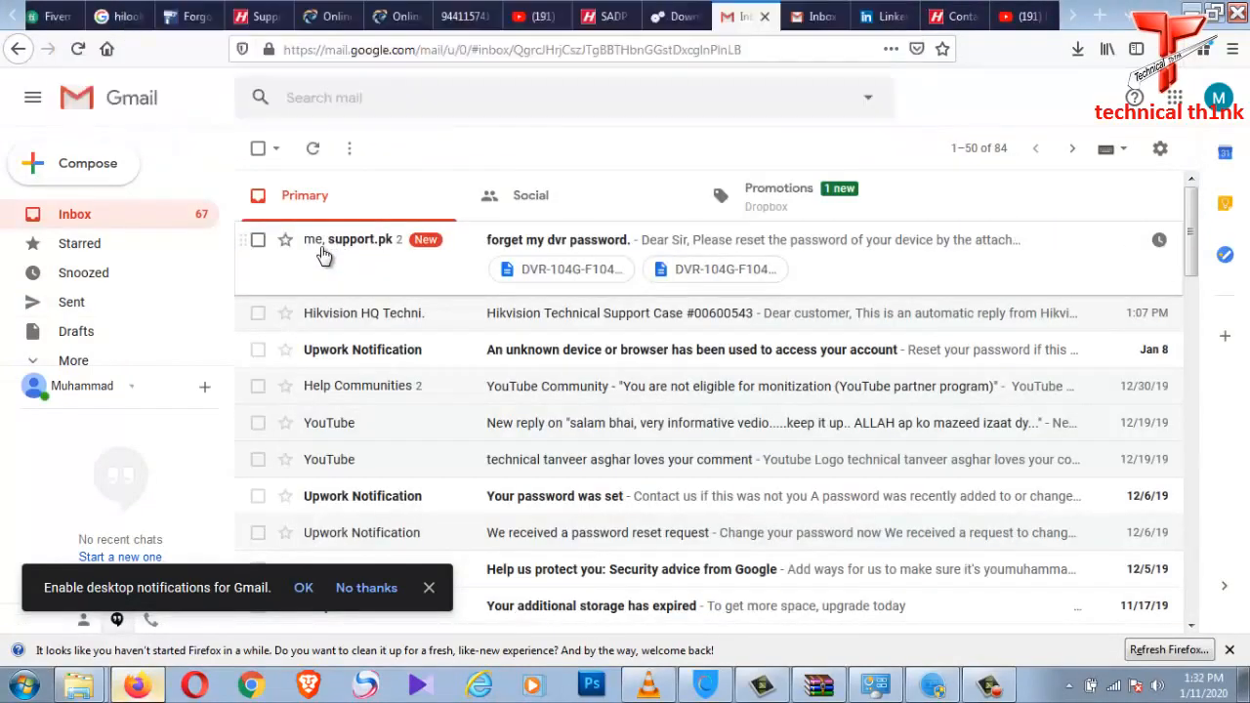
click(325, 255)
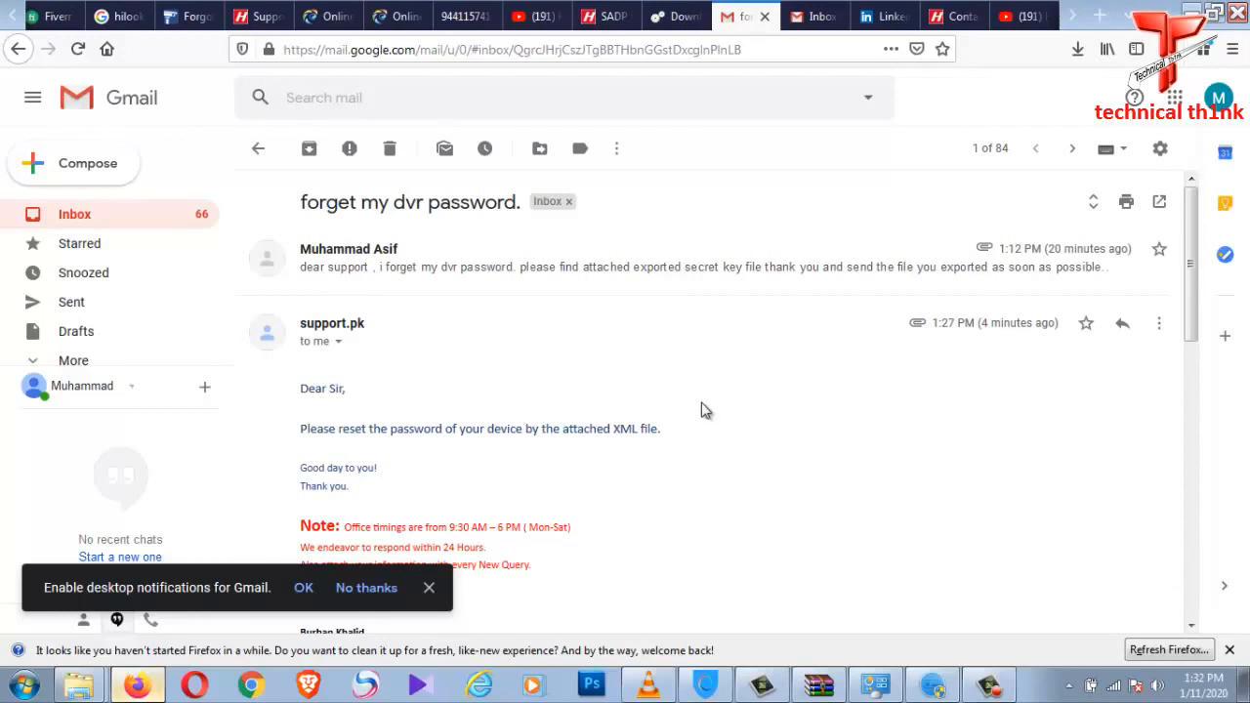
scroll(707, 411, down, 4)
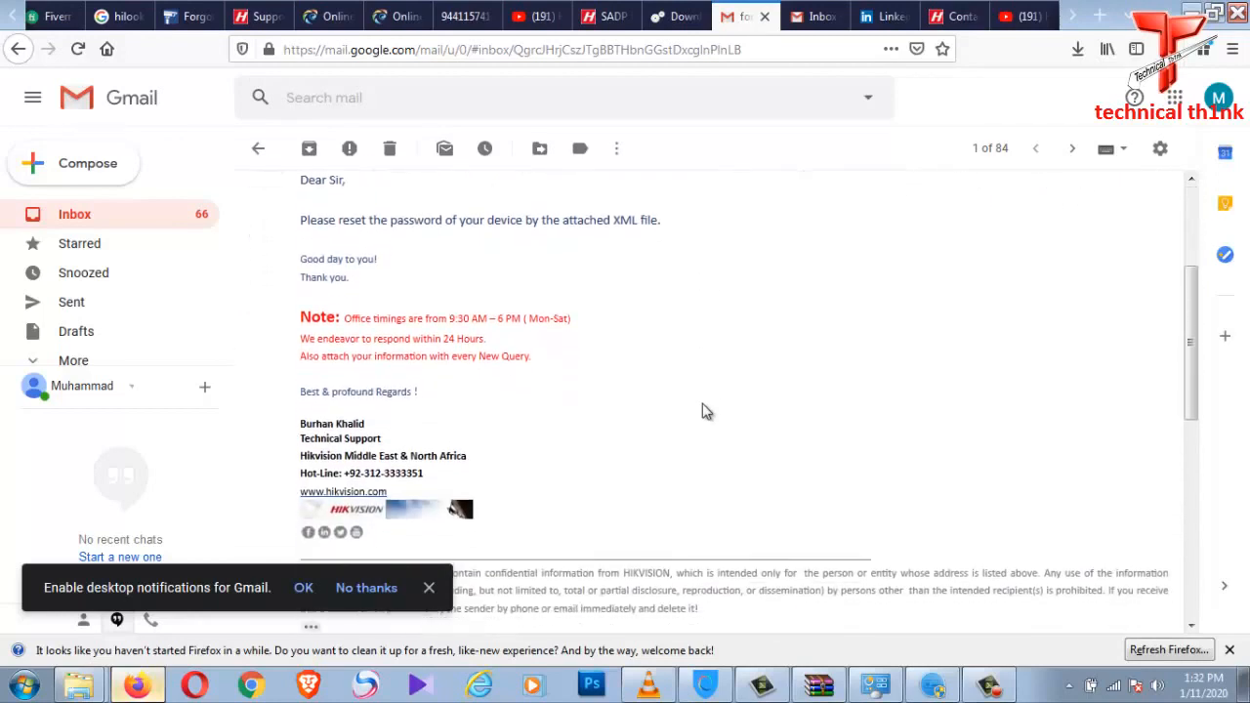
scroll(708, 411, up, 4)
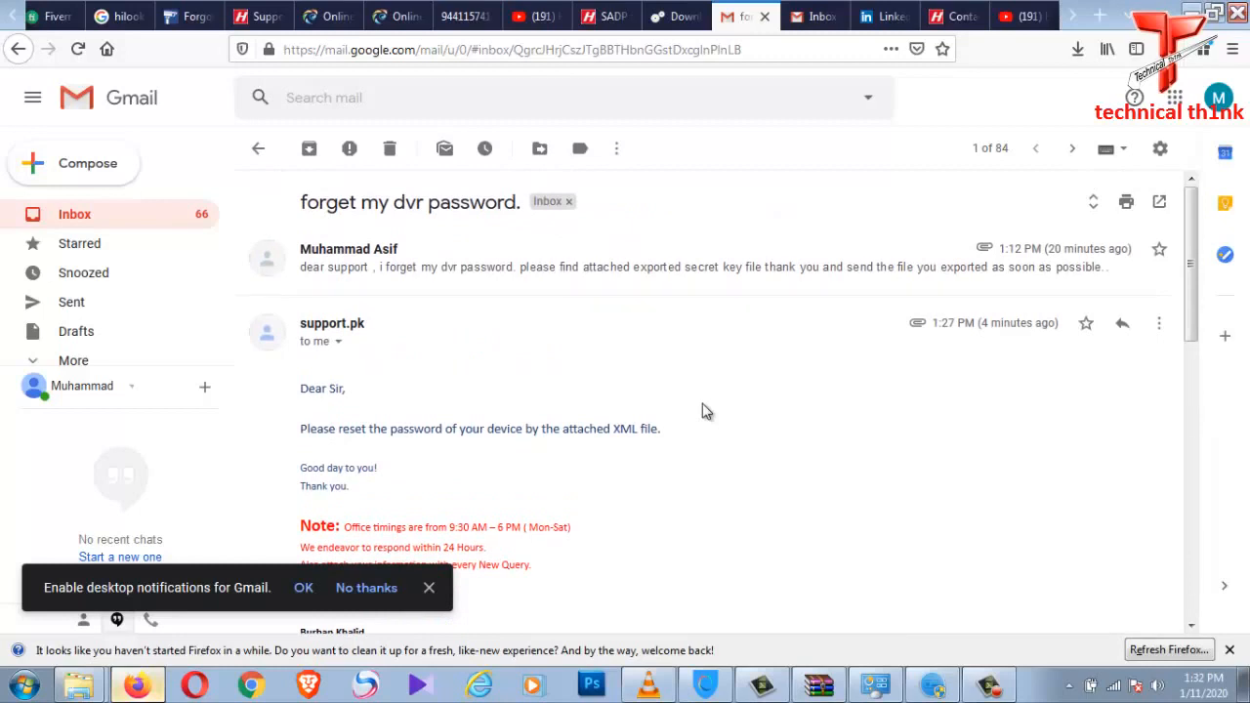
scroll(707, 411, down, 6)
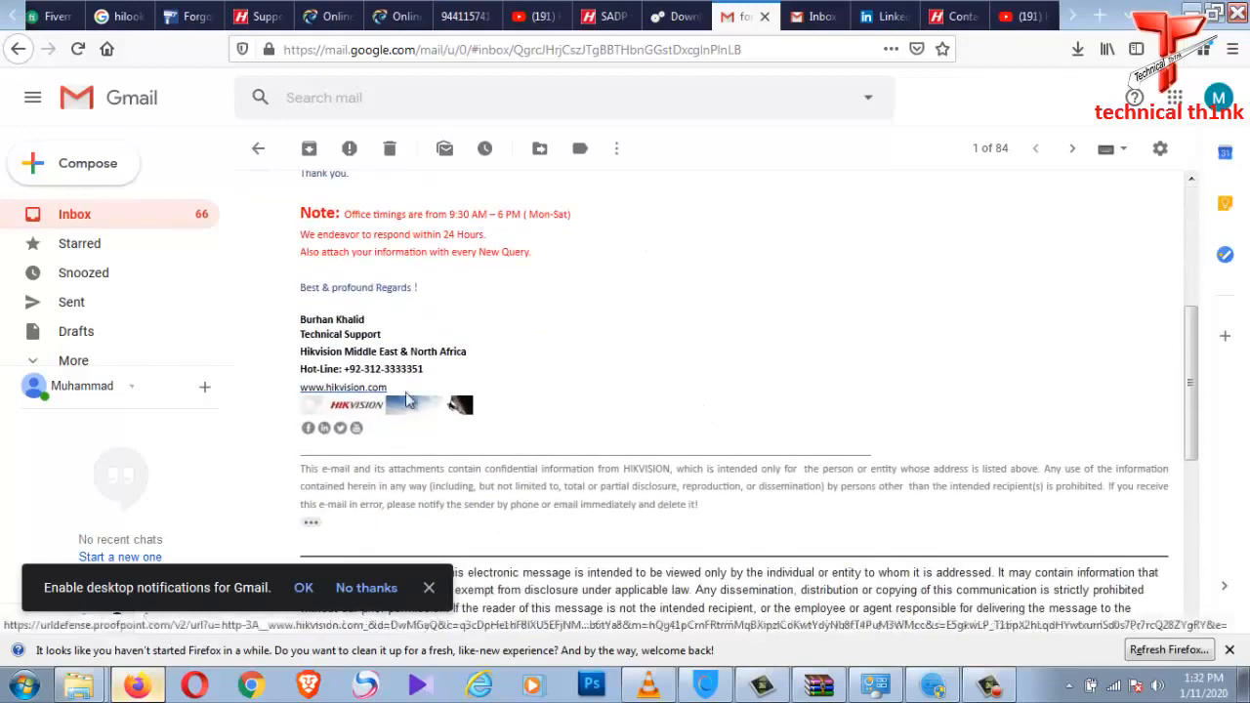
scroll(495, 348, down, 5)
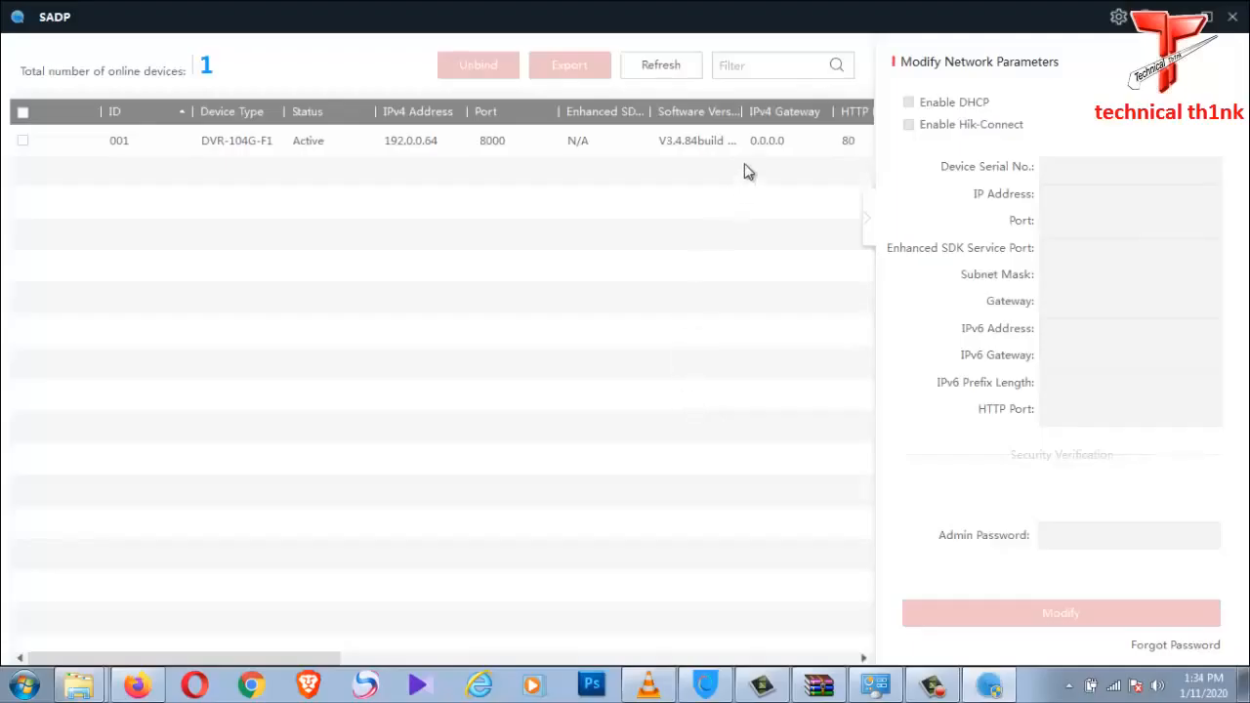
- Select the DVR-104G-F1 in SADP, open its password reset form, and set the key method to Import File
click(23, 142)
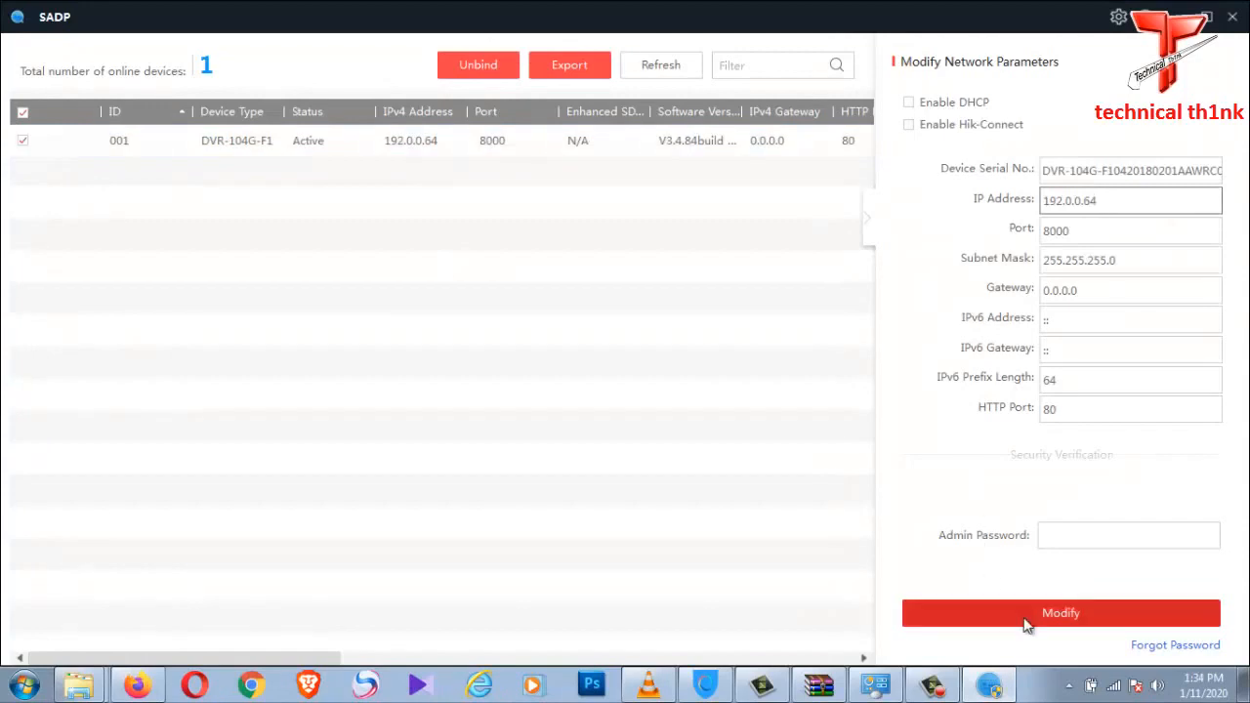
click(1175, 646)
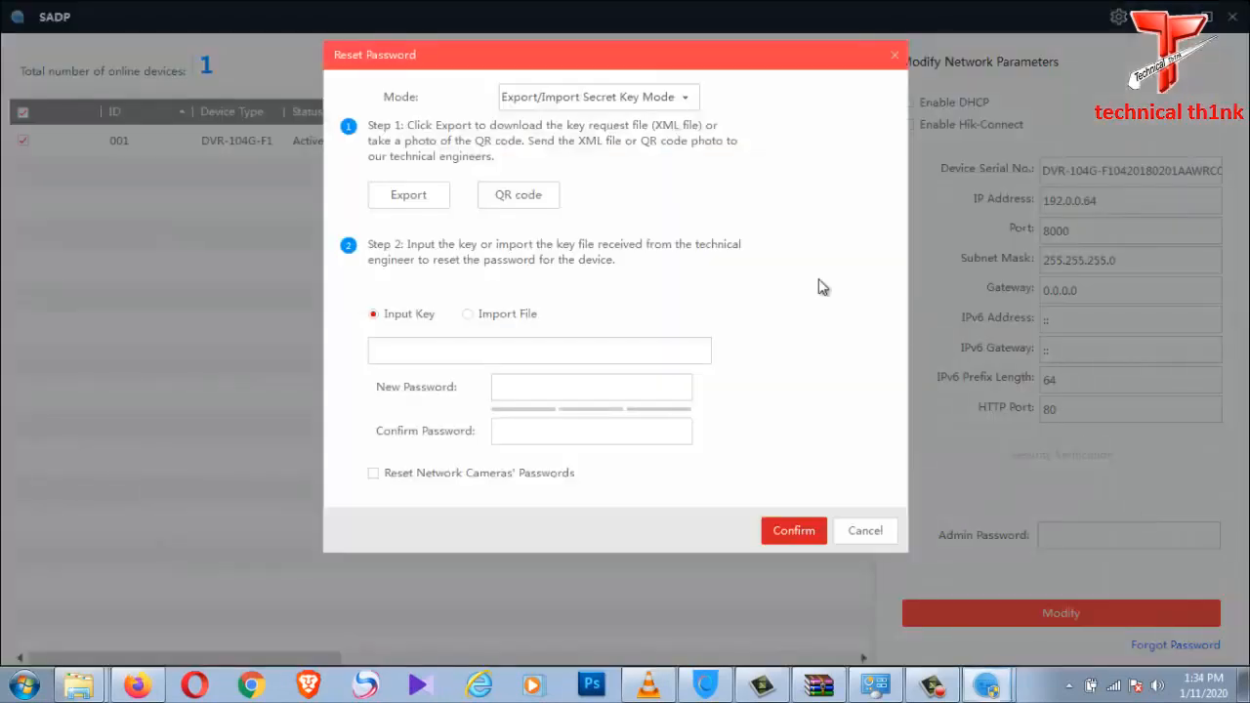
click(865, 531)
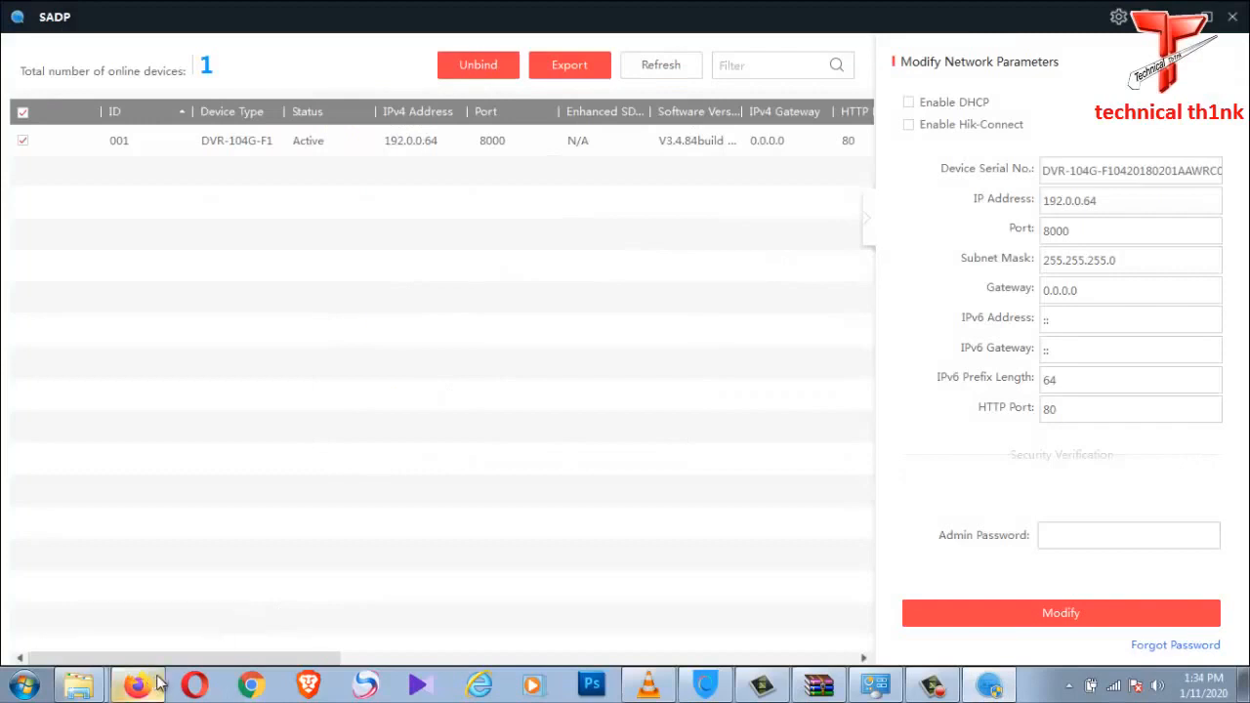
click(1170, 649)
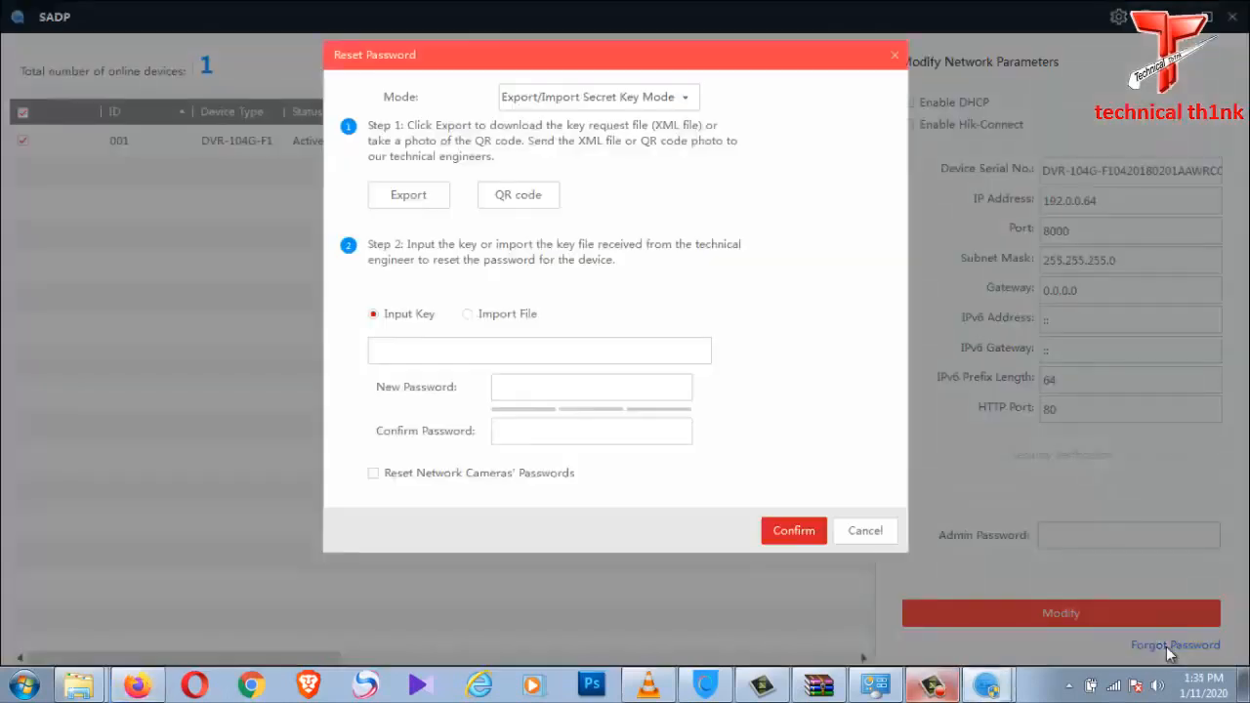
click(507, 317)
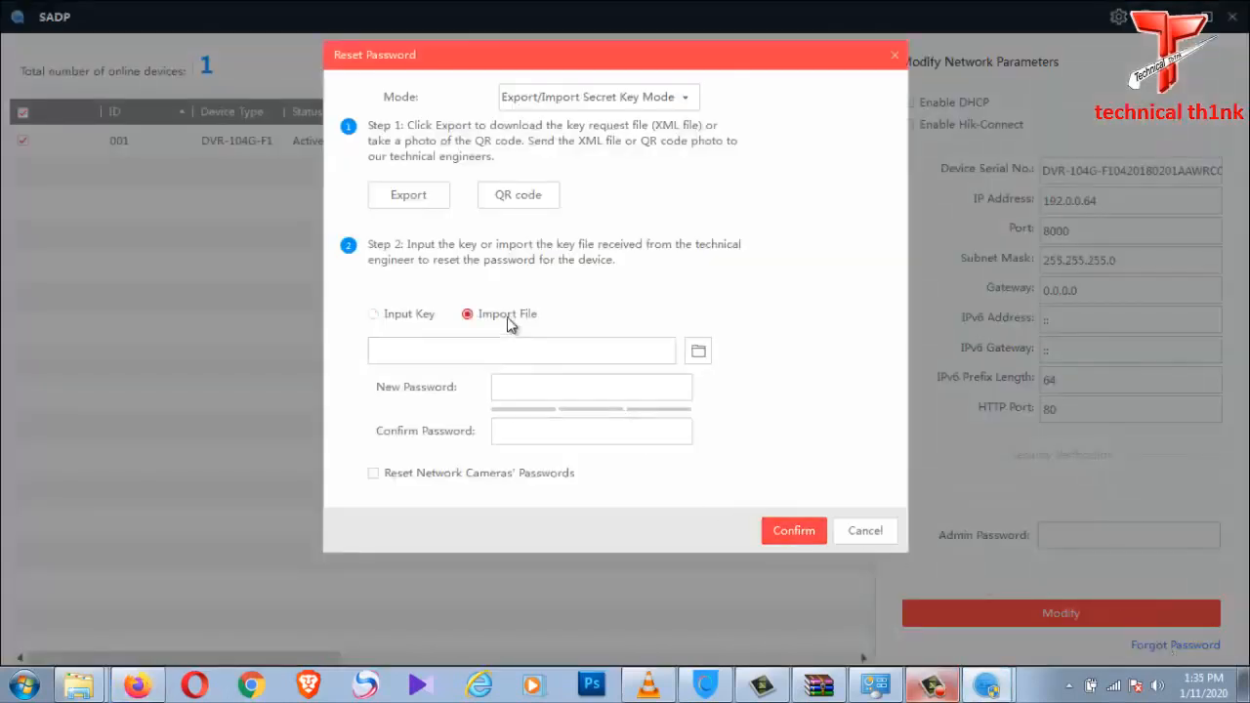
- Load the DVR-104G-F1 key file from the Desktop as the import file for the password reset
click(698, 354)
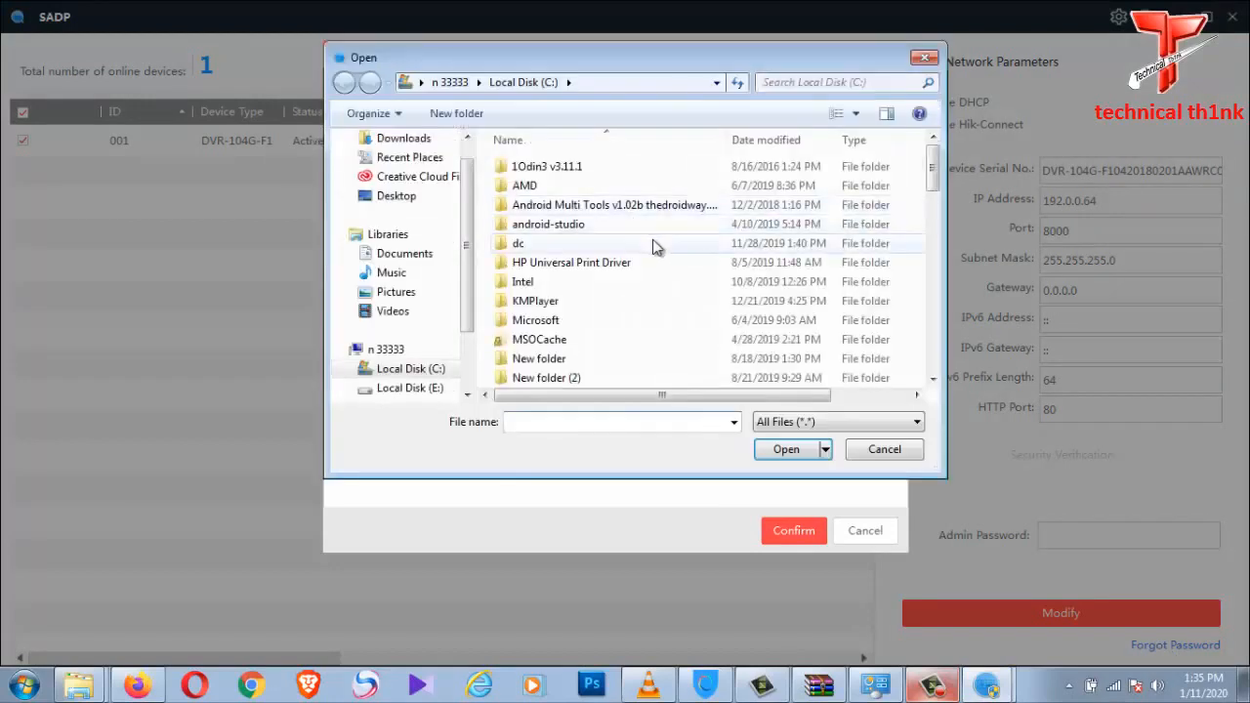
click(401, 195)
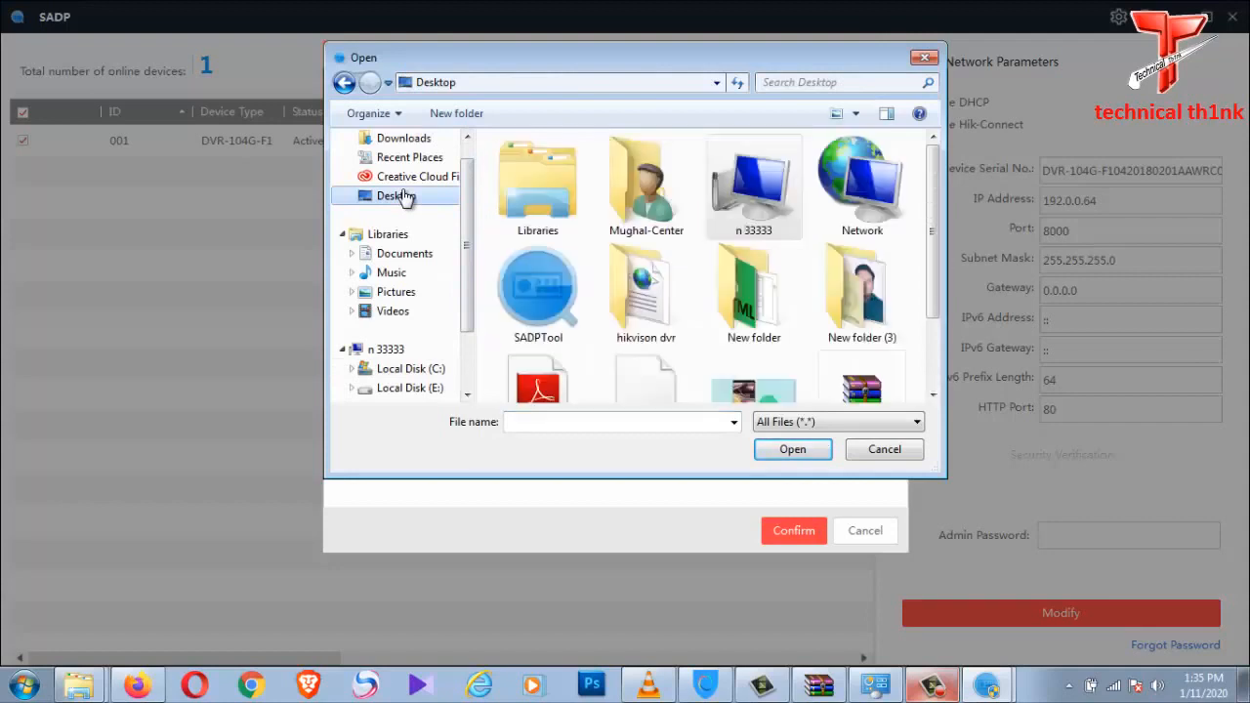
drag(936, 278, 943, 391)
click(672, 367)
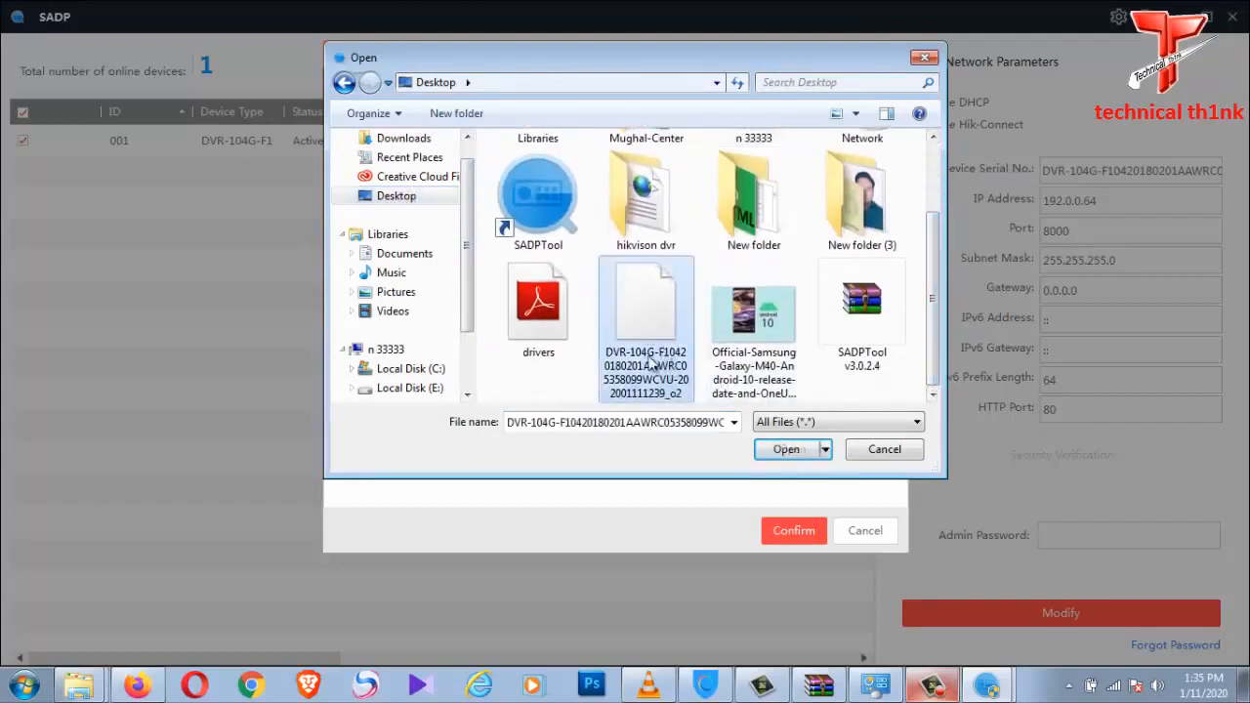
click(789, 451)
- Enter and confirm the new admin password, and submit the password reset
click(592, 396)
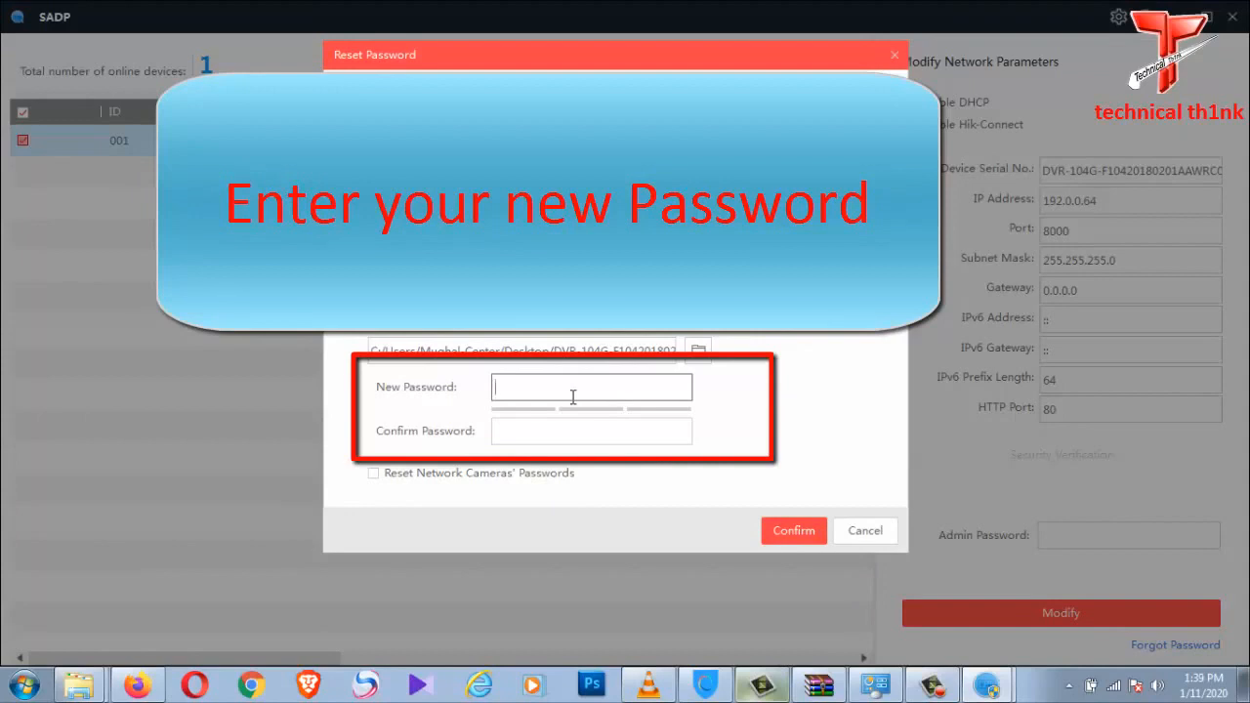
text(a)
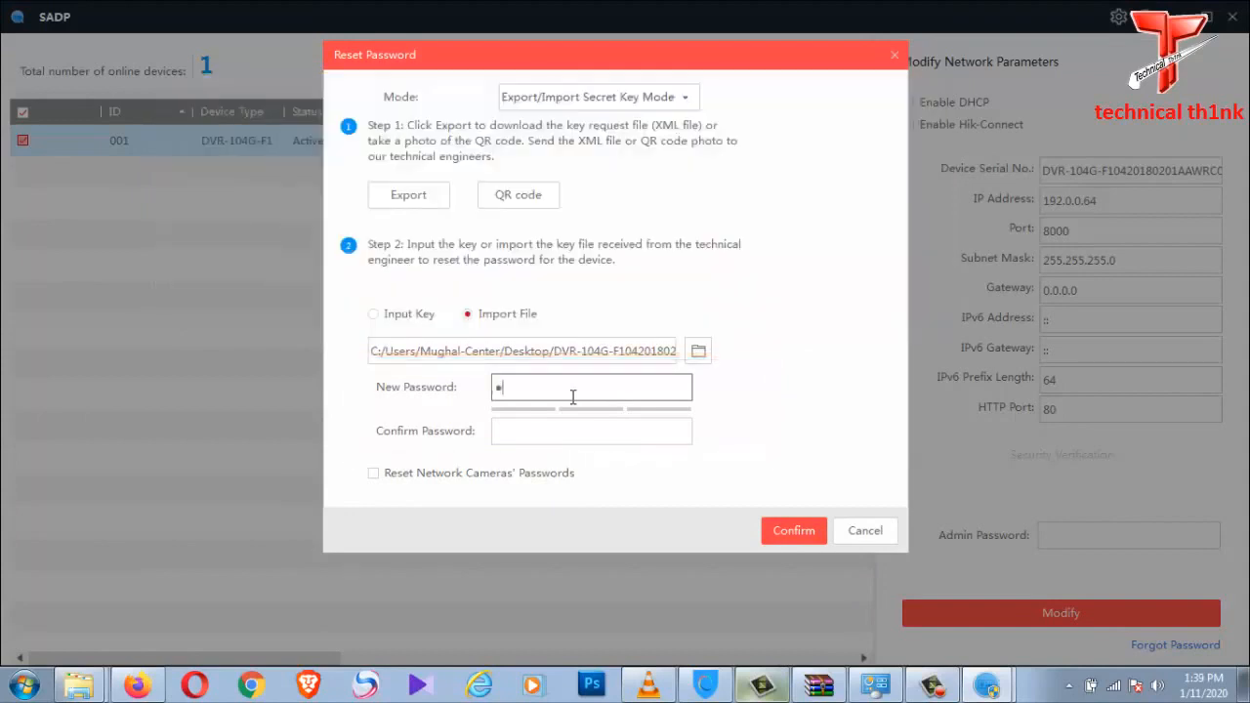
text(aaaaaaaaa)
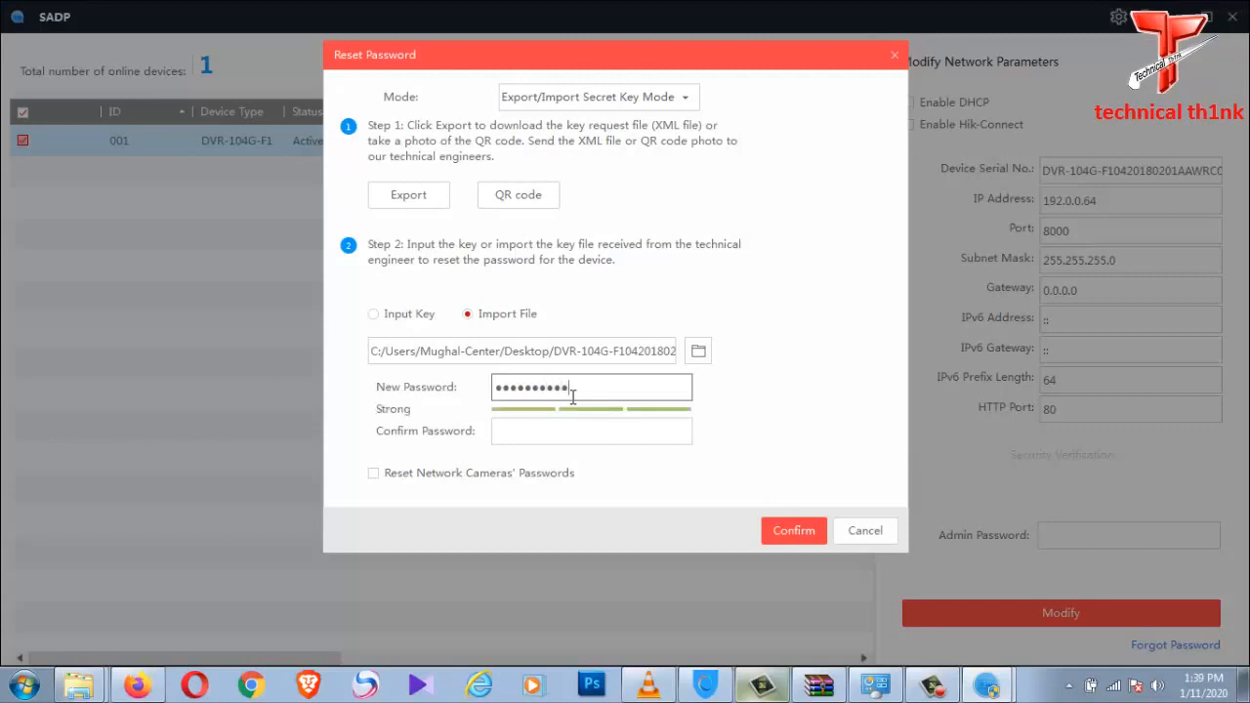
key(Tab)
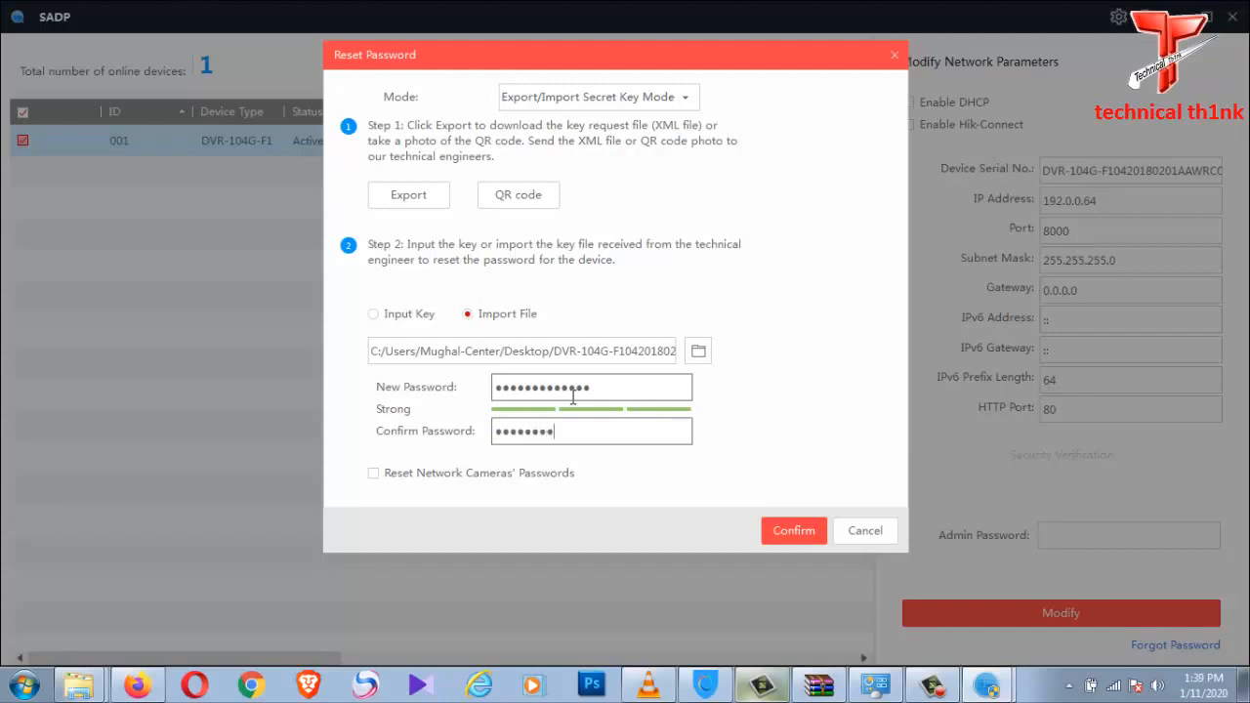
click(648, 431)
click(785, 537)
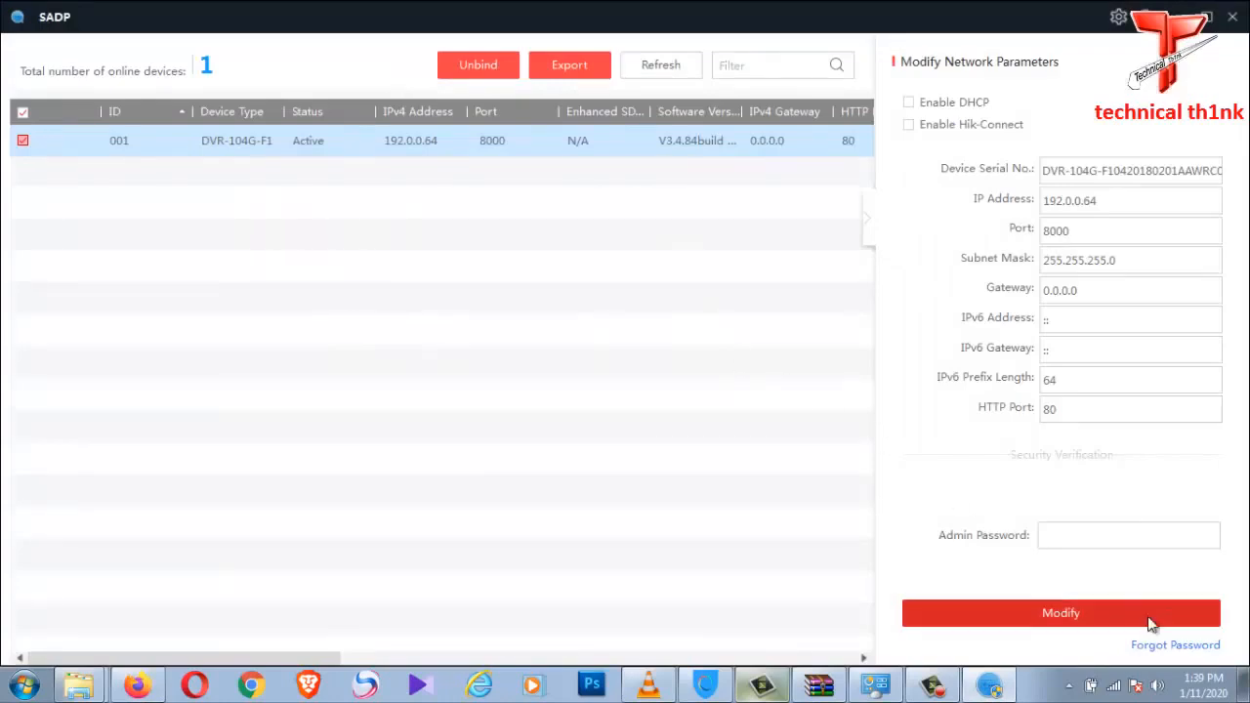
- Enter the new admin password for security verification and apply the DVR's network parameters
click(1085, 536)
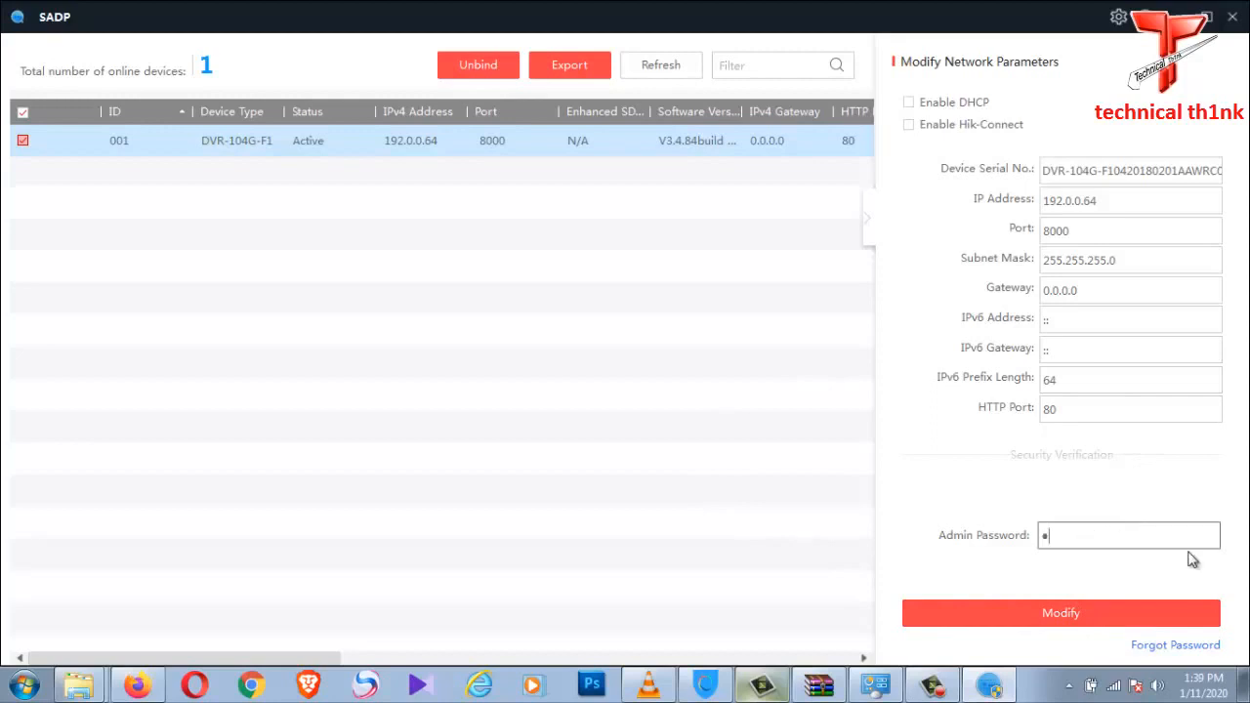
text(•••••••••••)
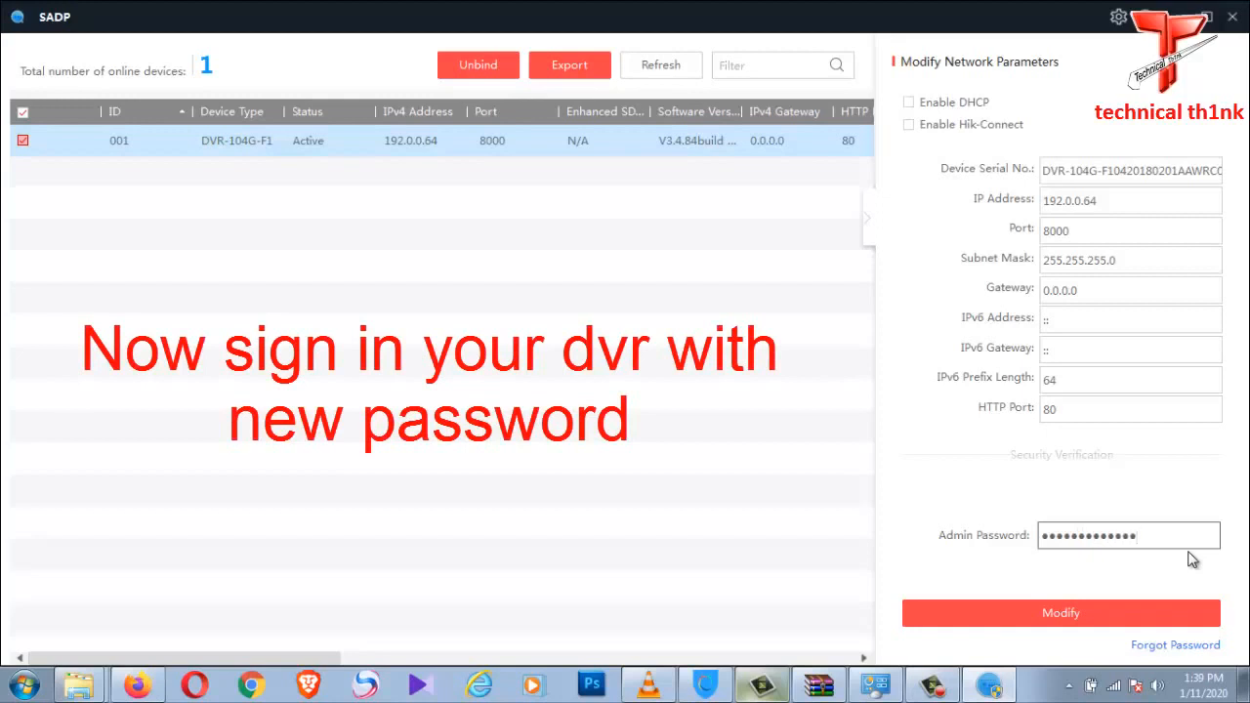
click(1135, 613)
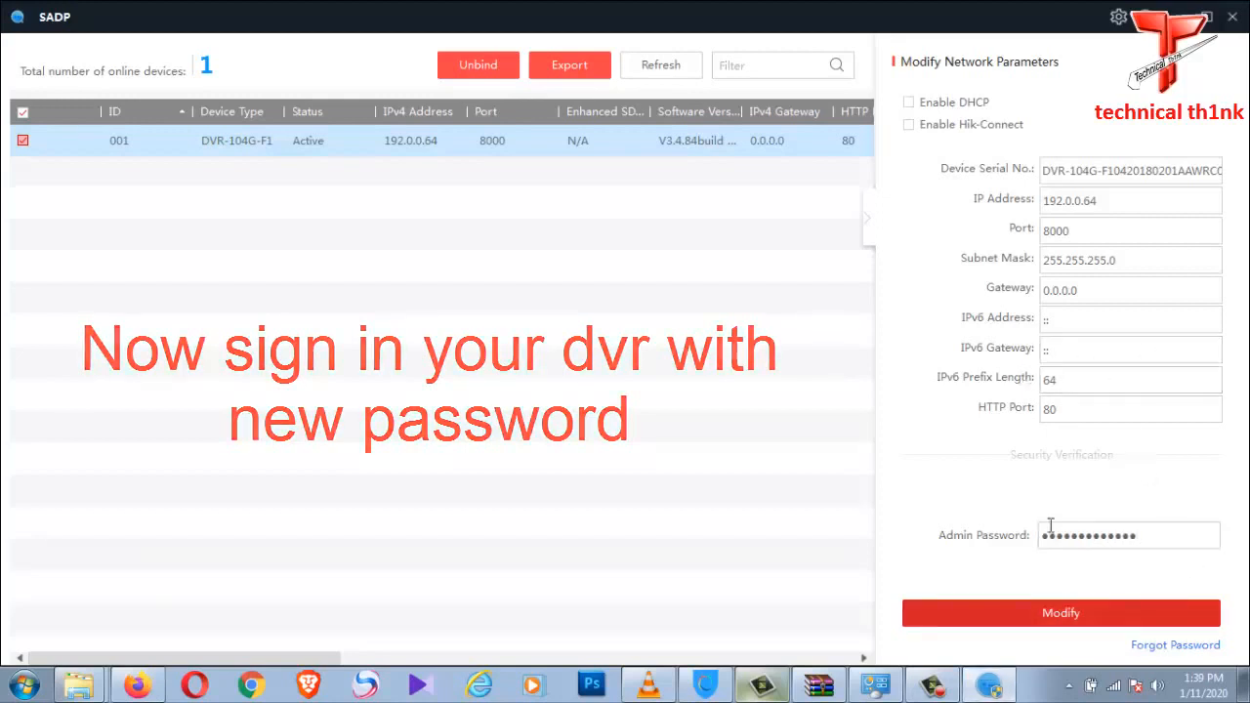
click(1047, 613)
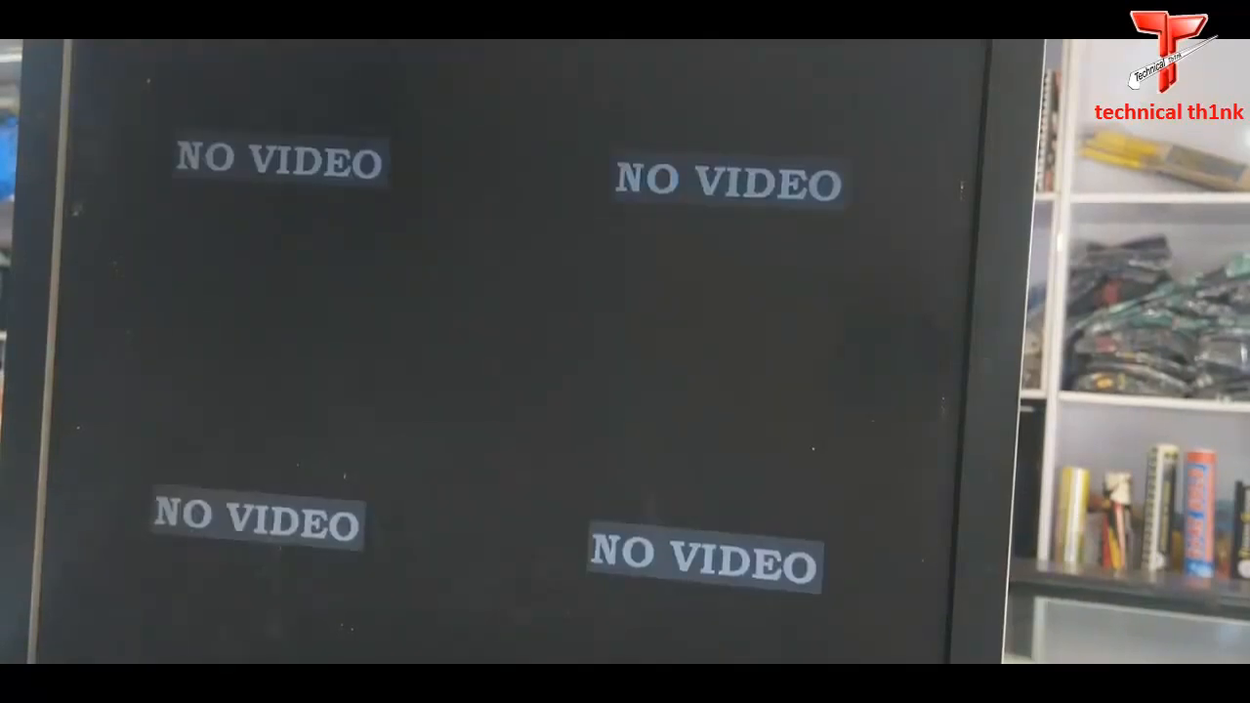
- Request the DVR's menu on its monitor and bypass the unlock pattern to reach the password login for admin
right_click(440, 200)
click(480, 260)
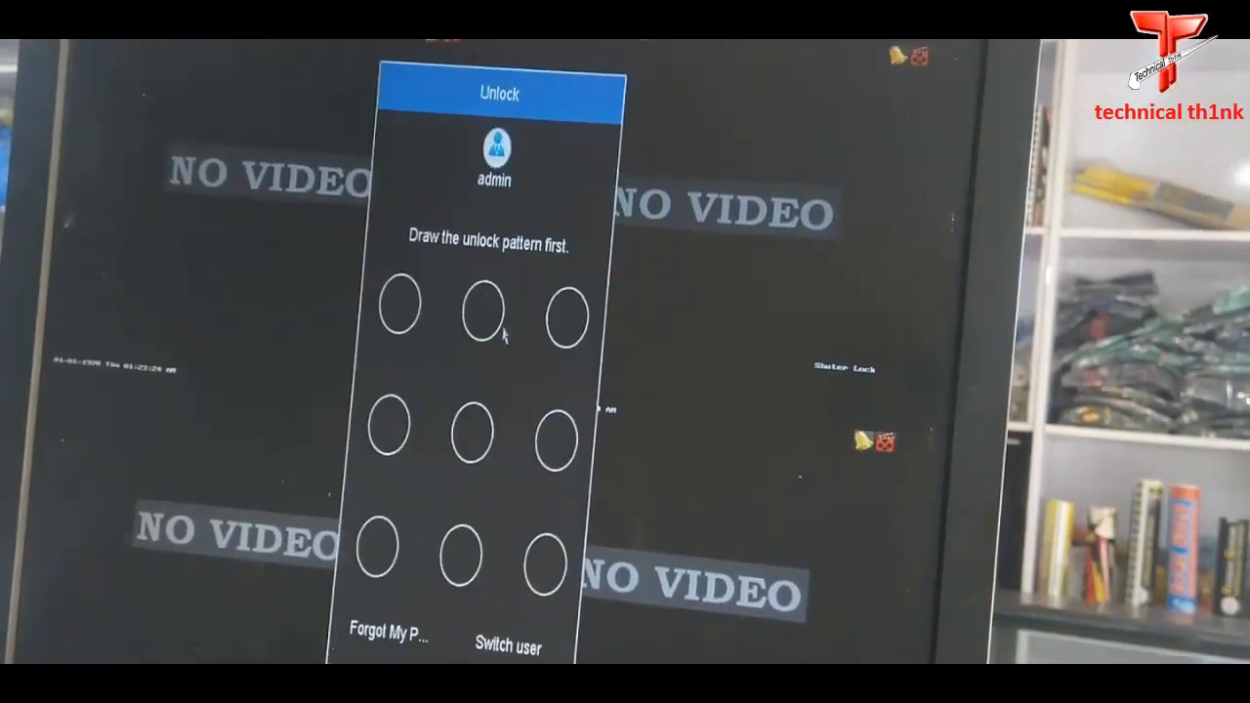
right_click(505, 246)
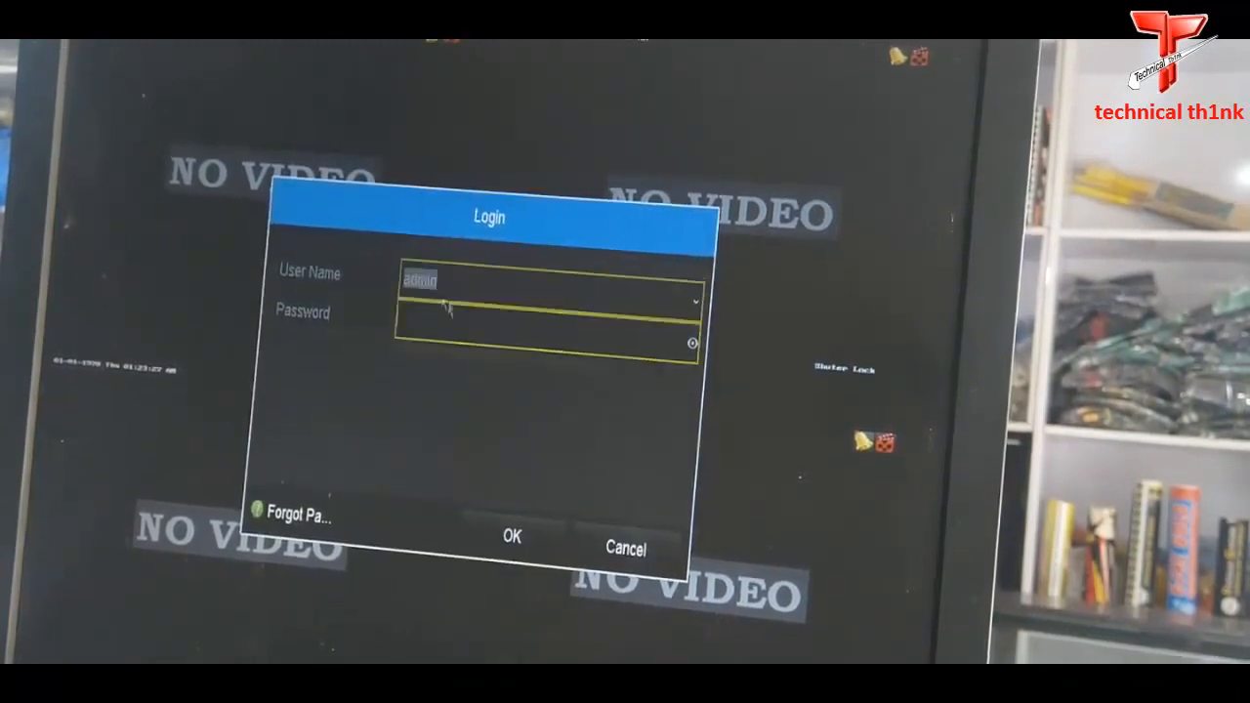
click(448, 292)
click(367, 362)
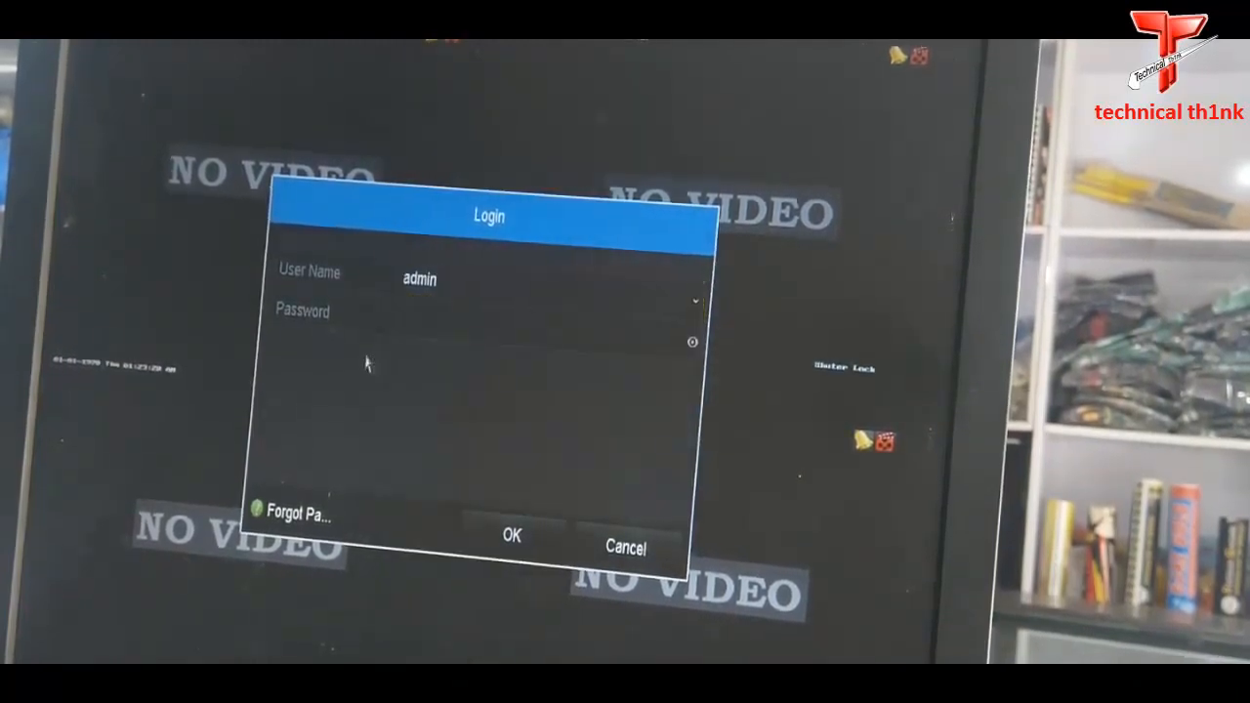
- Enter the new admin password with the on-screen keyboard, log in to the DVR's main menu, and exit it
click(460, 329)
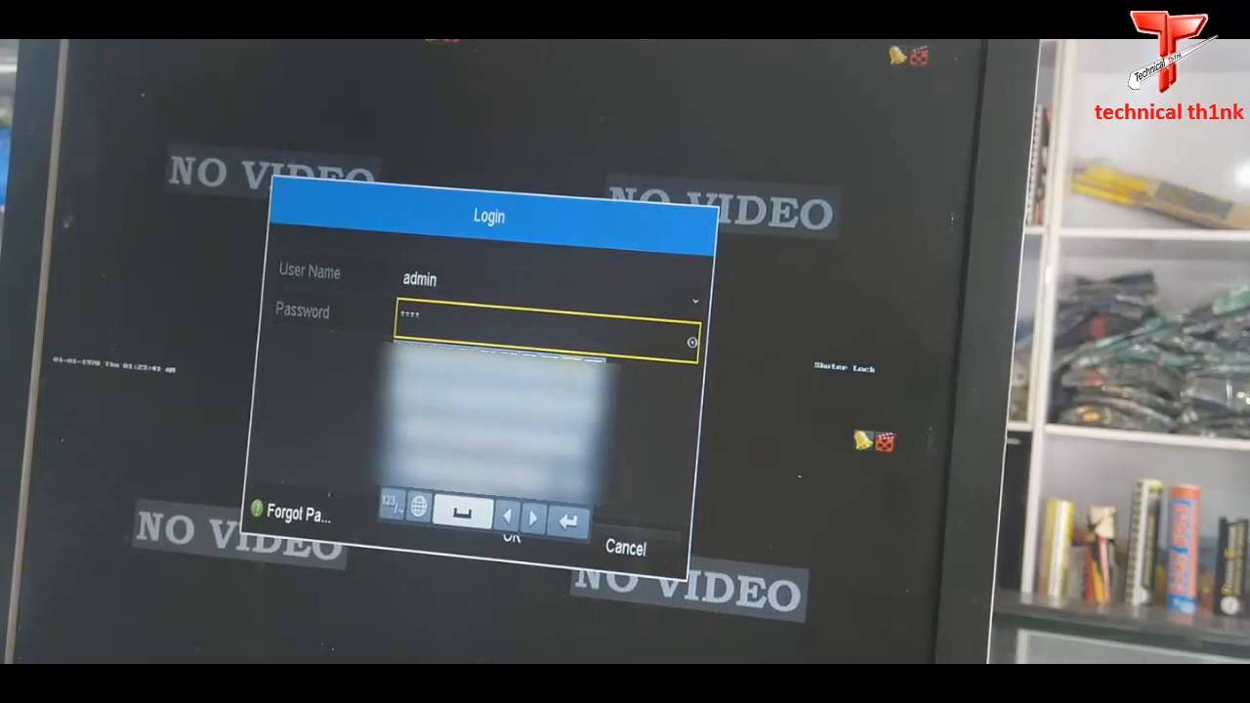
click(508, 451)
click(471, 439)
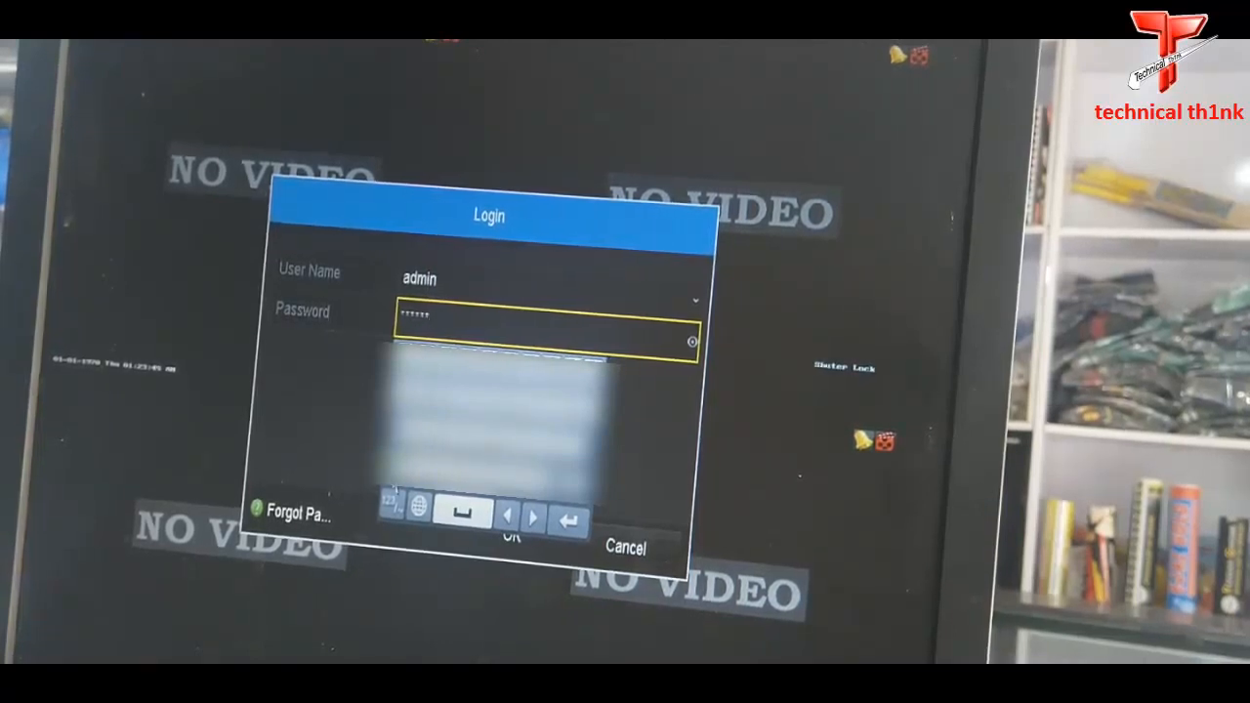
click(391, 504)
click(396, 432)
click(395, 432)
click(396, 431)
click(396, 432)
click(478, 396)
click(479, 397)
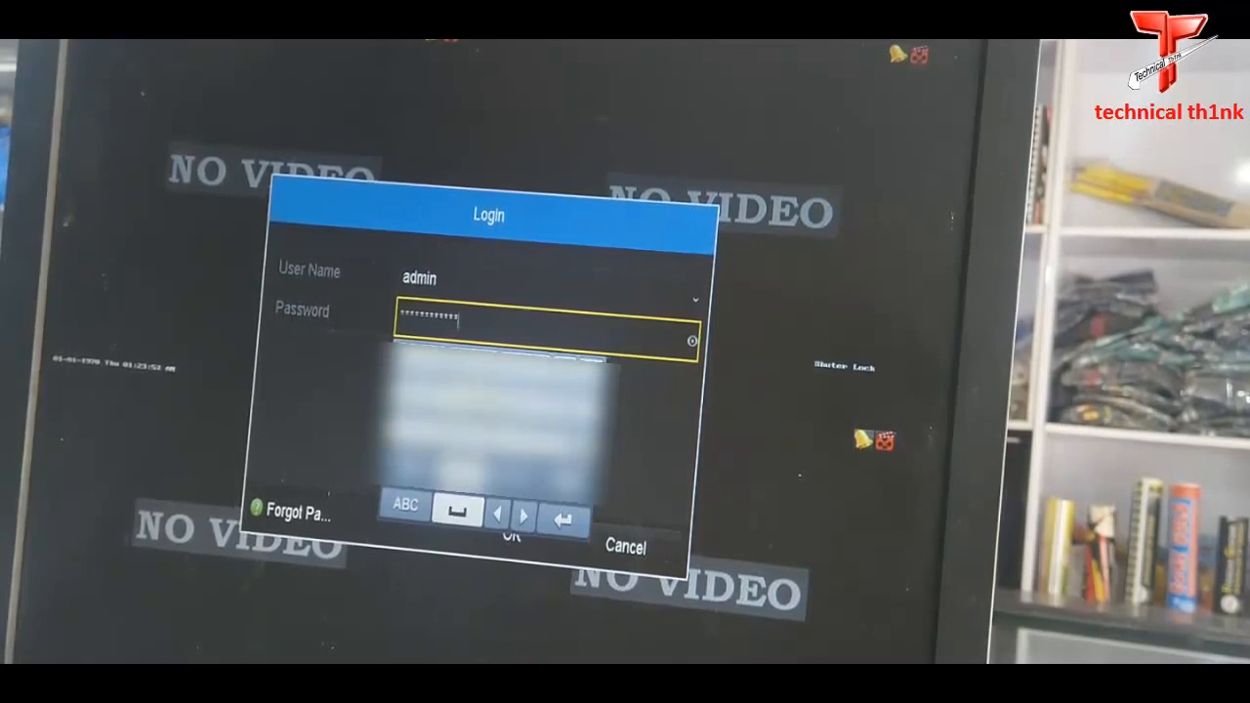
click(479, 397)
click(623, 446)
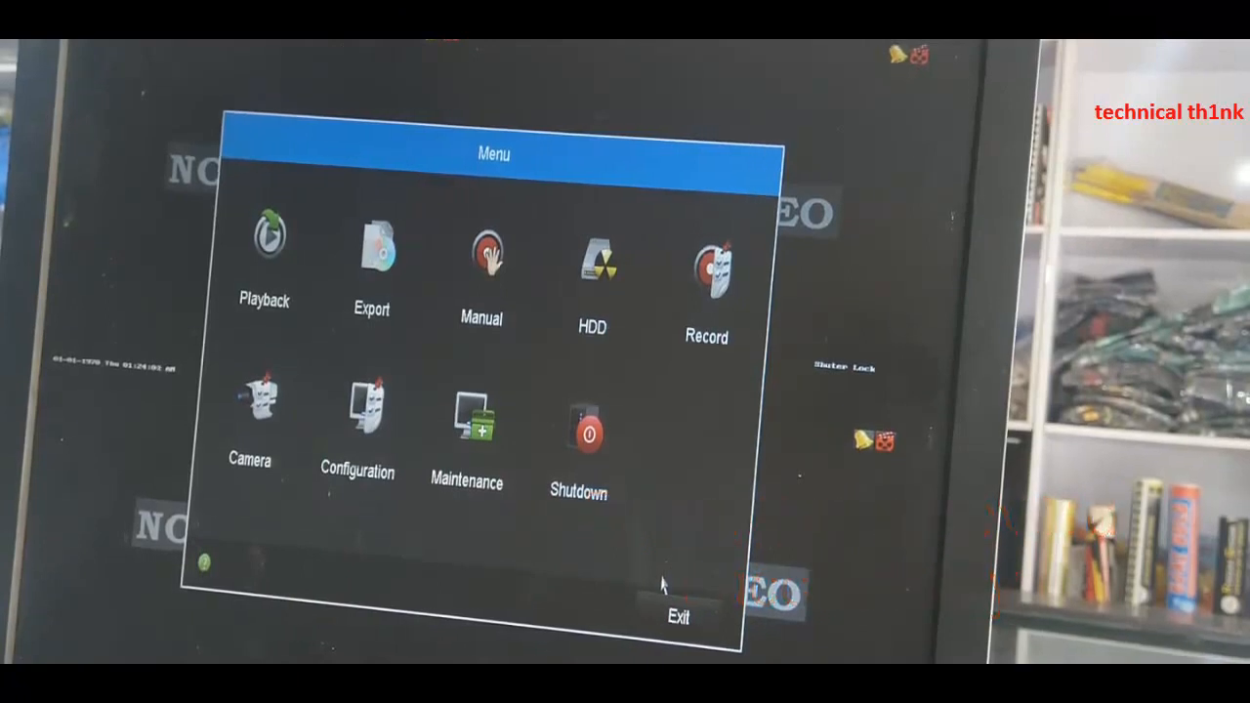
click(679, 625)
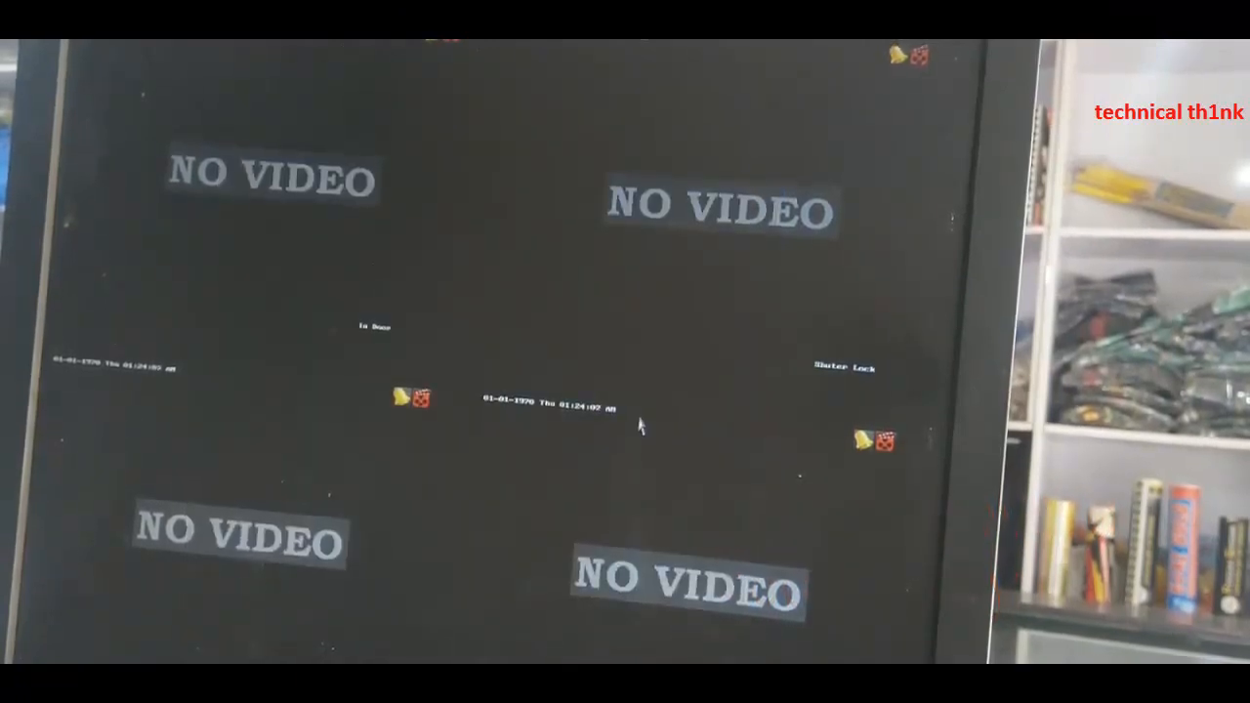